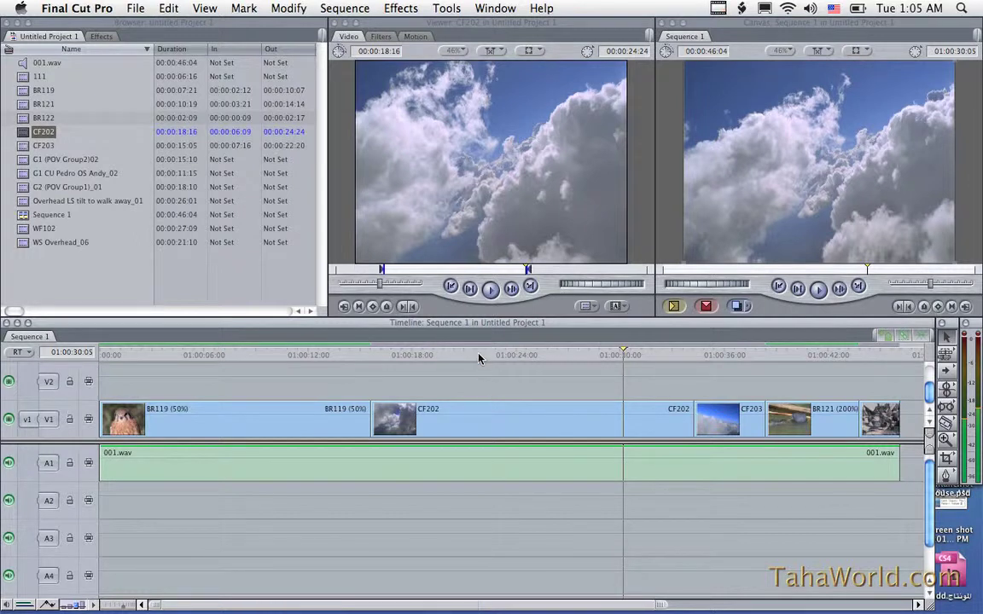
Step: Move the playhead back to the kestrel shot at 01:00:07:11 and play the sequence from there
left_click(478, 356)
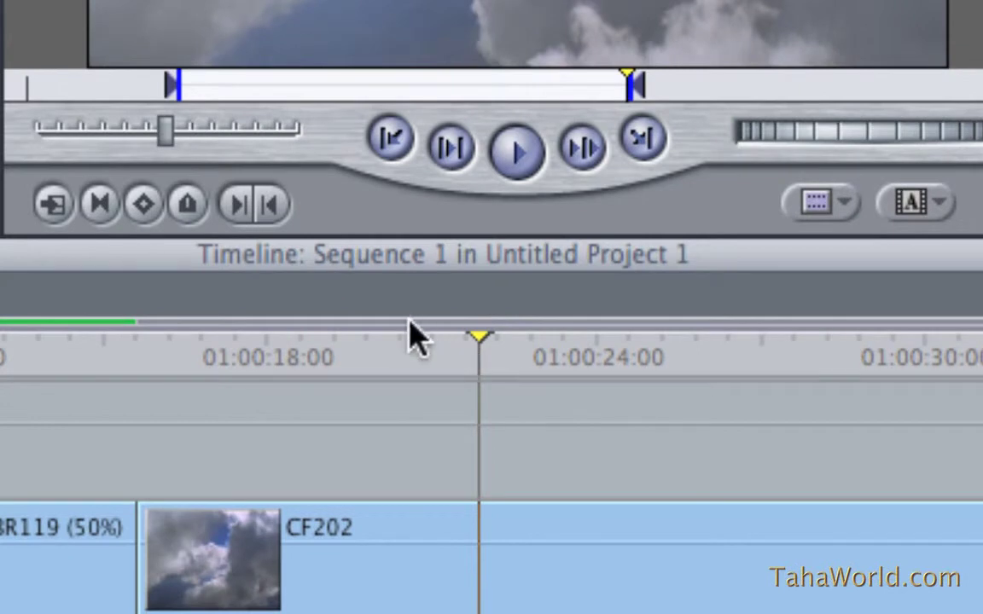
mouse_move(408, 340)
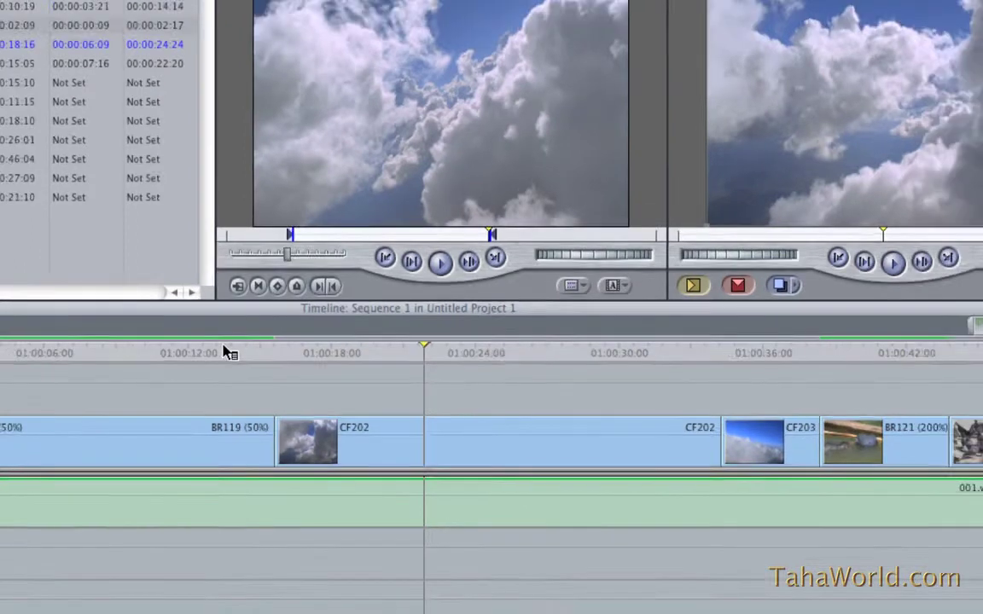
left_click(269, 355)
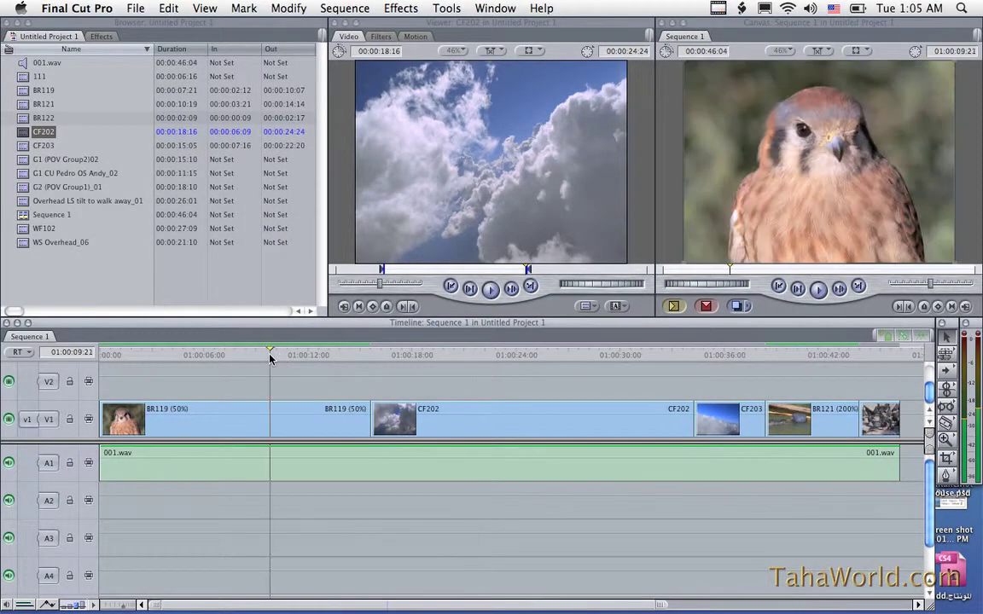
left_click(228, 355)
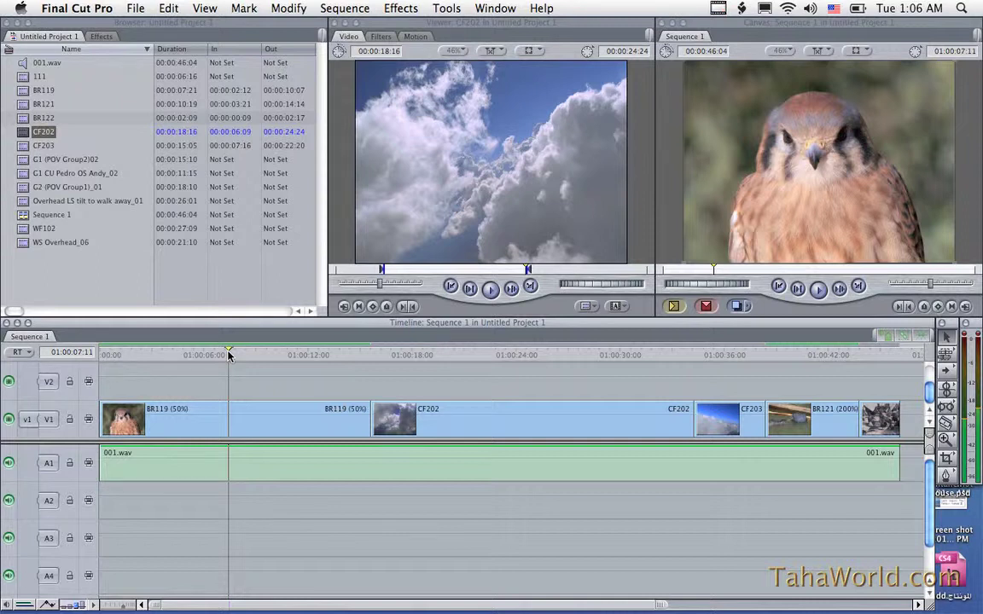
key("space")
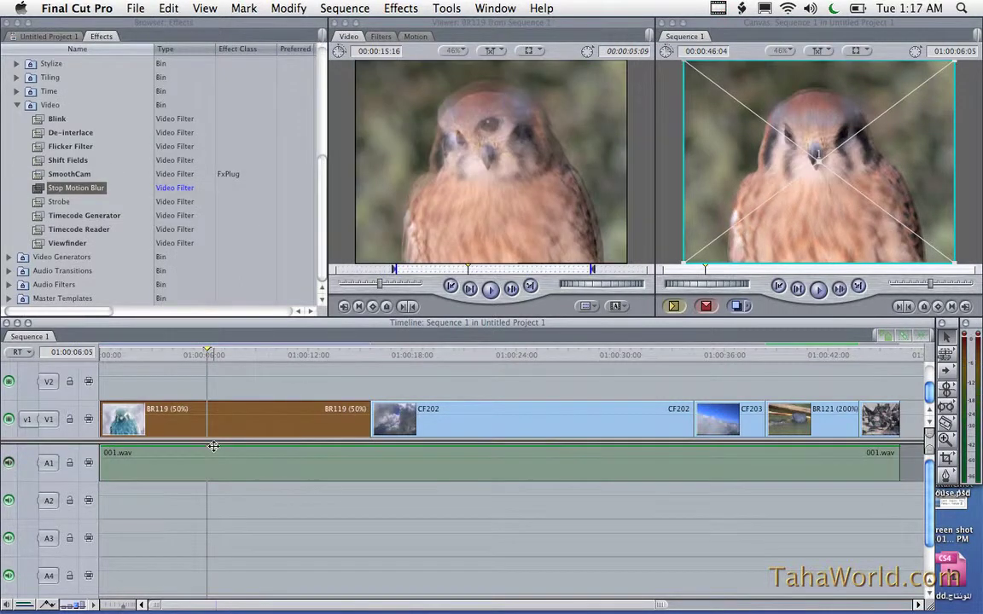
Step: Apply Stop Motion Blur to the BR119 clip and play it back, which shows Unrendered
left_click_drag(45, 188, 171, 417)
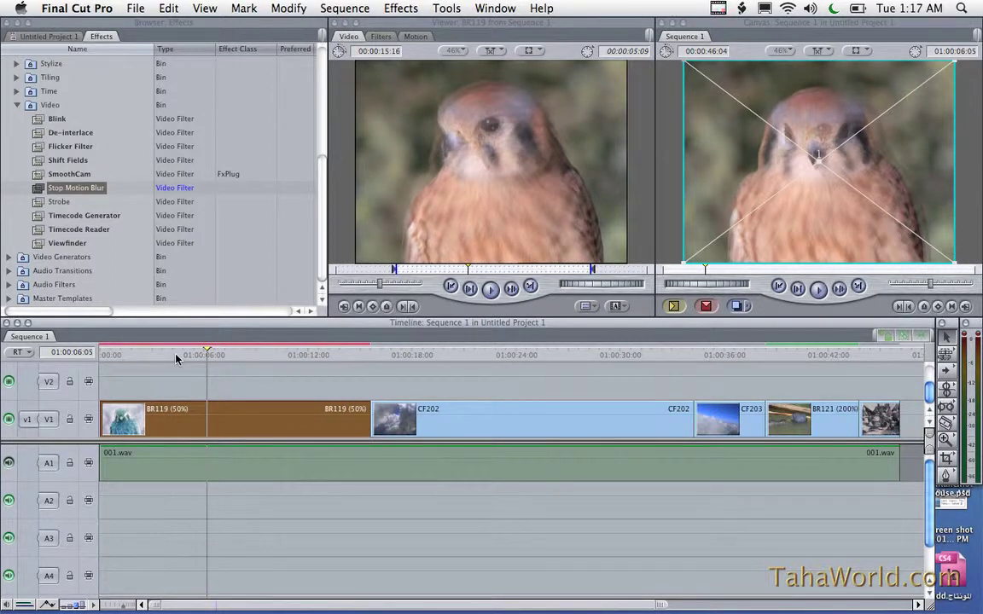
key("space")
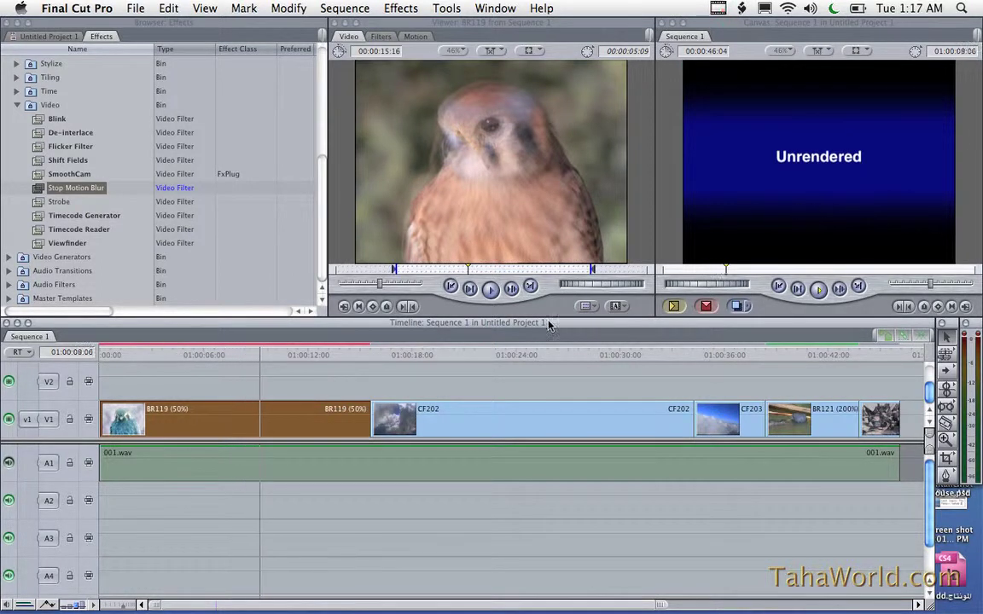
key("space")
Step: Replay the blurred BR119 clip, stopping at 01:00:08:00, and bring up the RT playback options
left_click(176, 355)
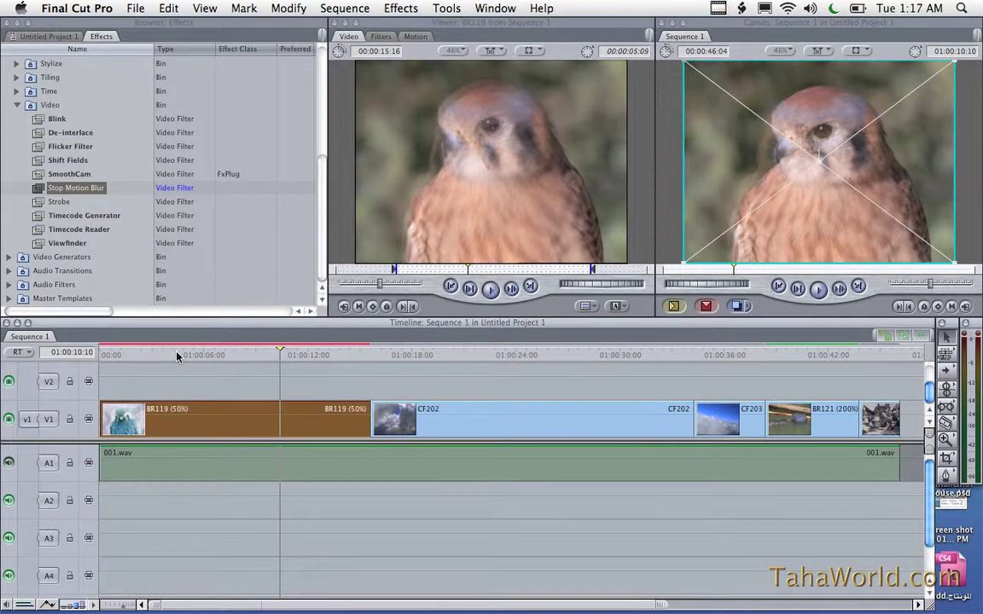
key("space")
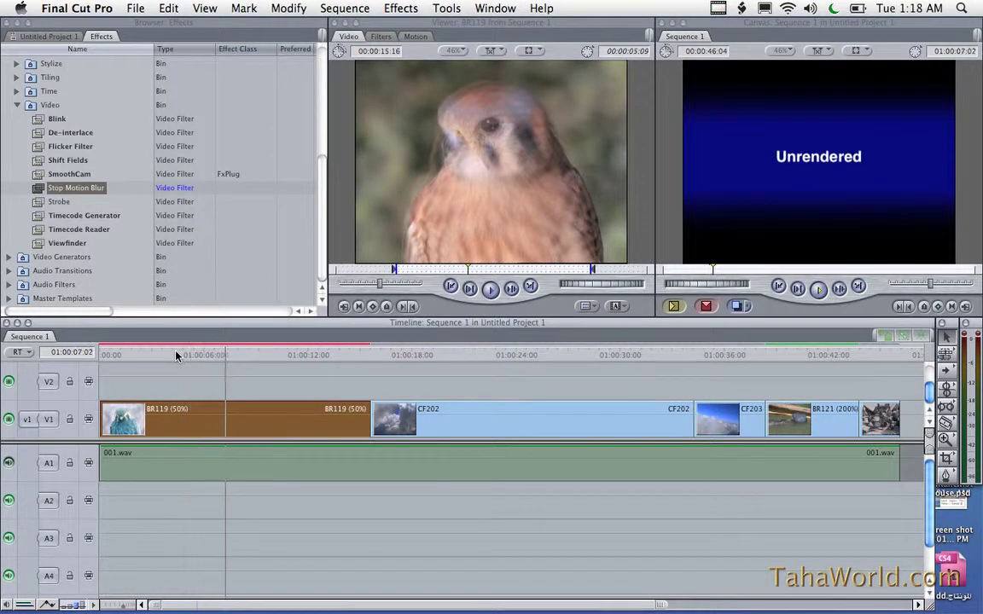
key("space")
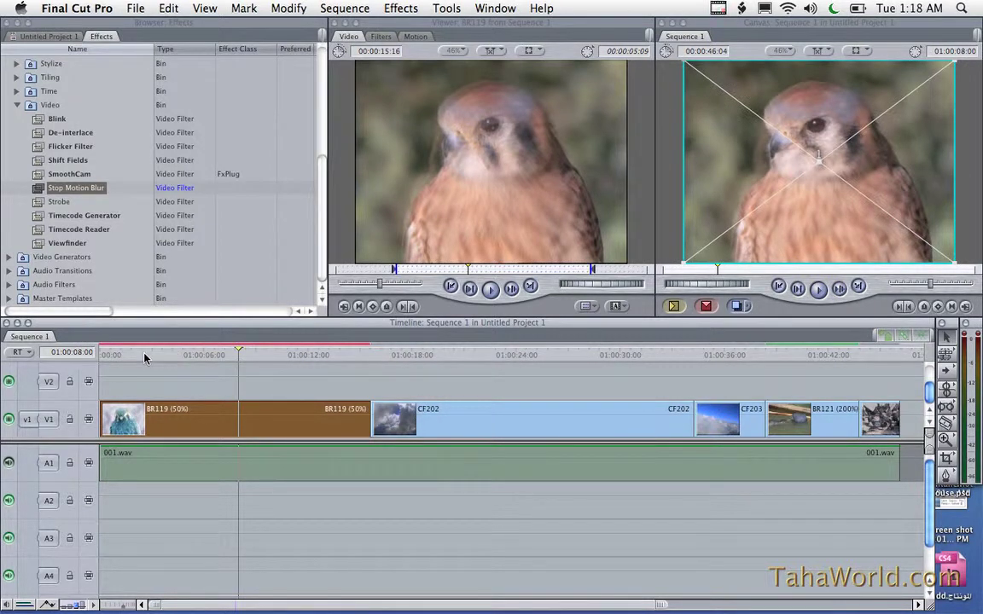
left_click(18, 355)
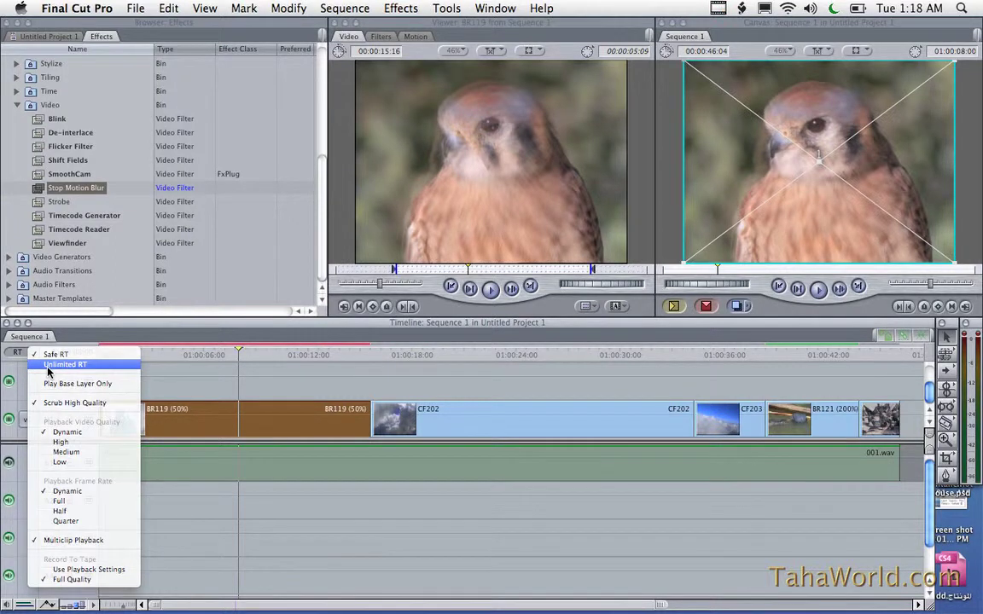
Step: Set playback to Unlimited RT and play the blurred clip from 01:00:03:22
left_click(48, 366)
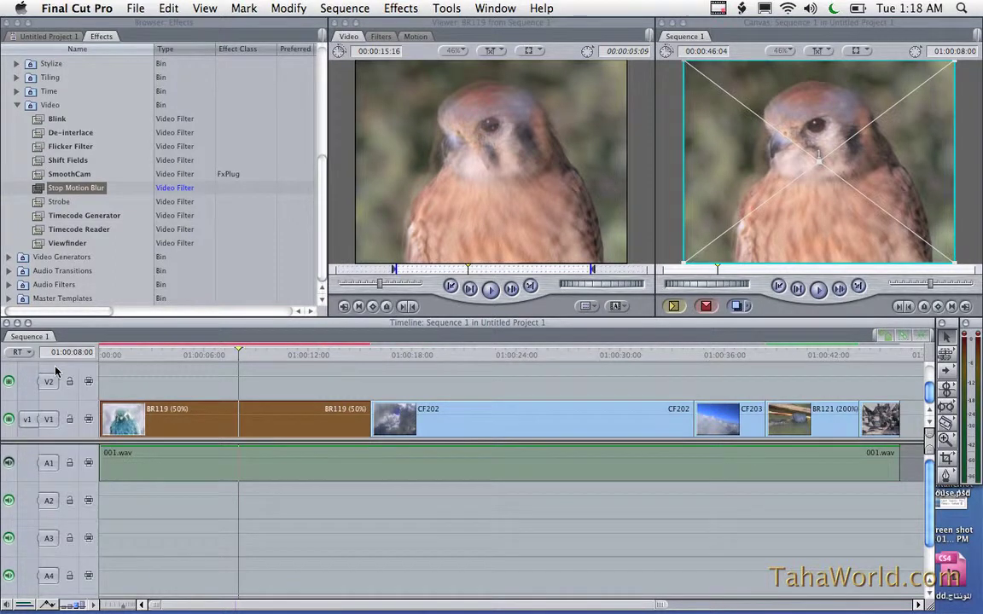
left_click(167, 355)
key("space")
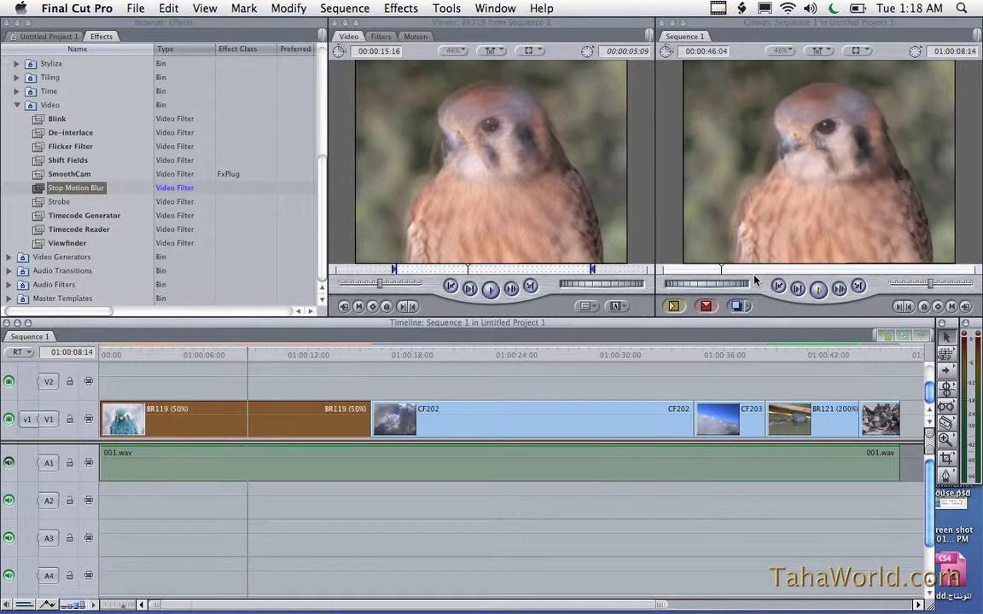
key("space")
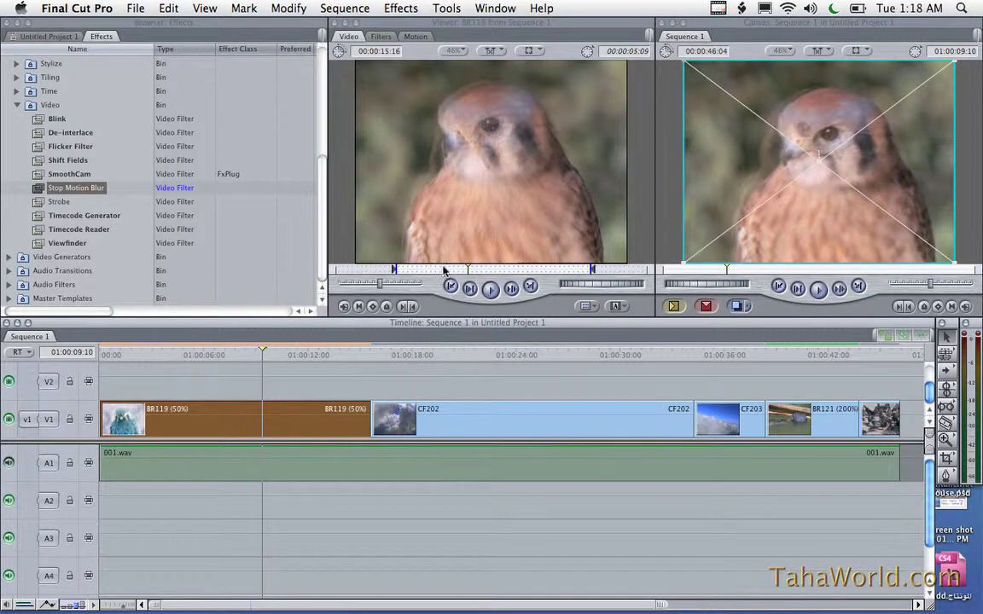
Step: Check the Sequence render options, then keep RT playback quality on Dynamic
left_click(362, 6)
mouse_move(364, 33)
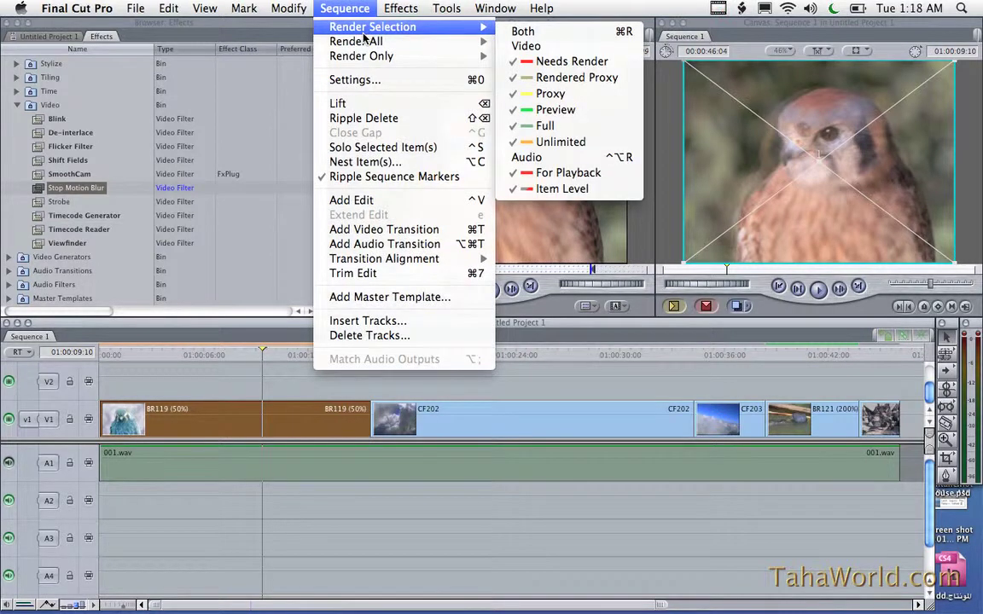
left_click(17, 352)
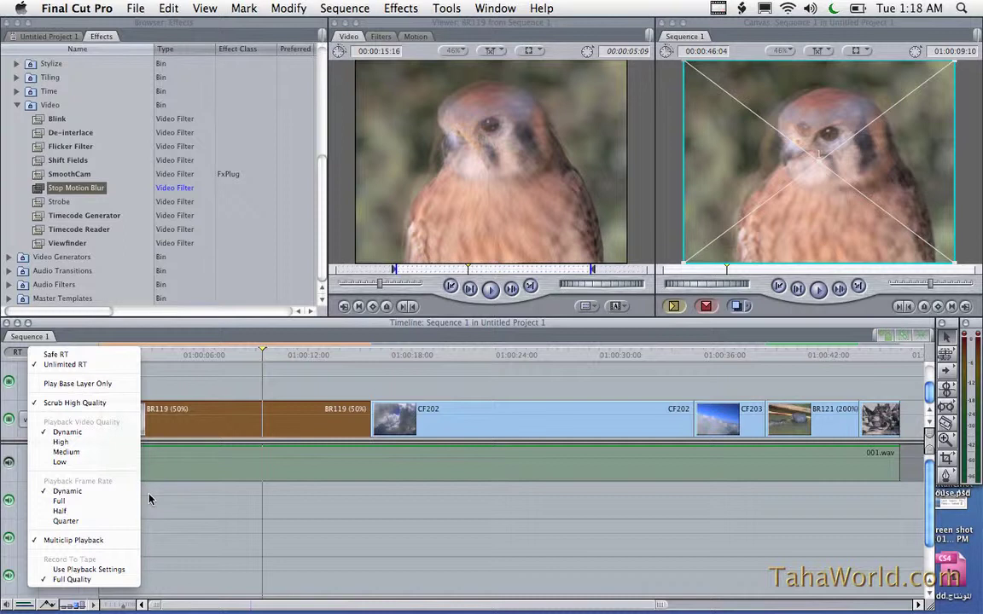
left_click(89, 494)
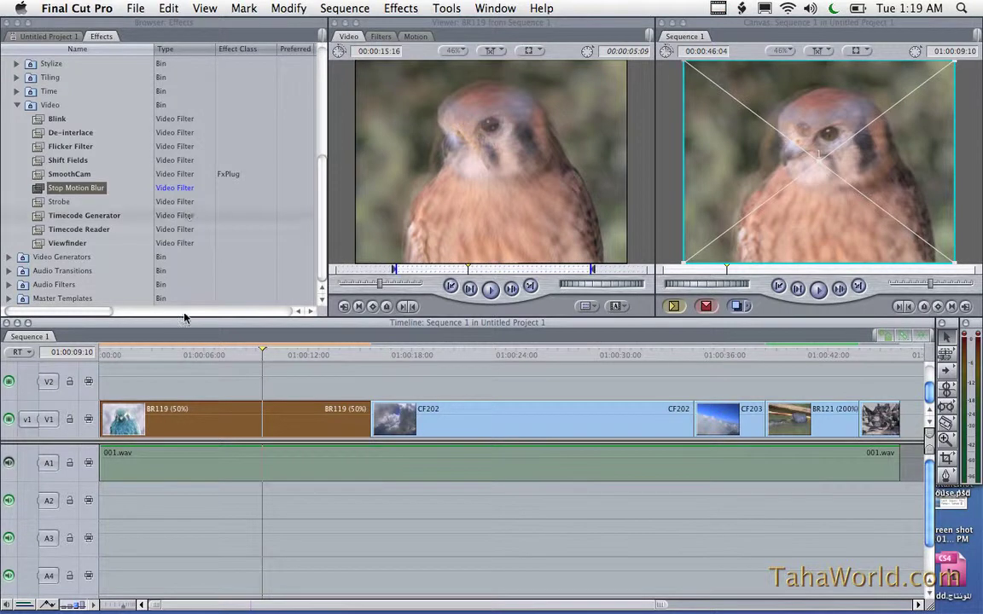
Step: Import Kalimba.mp3 from the Desktop into Untitled Project 1
left_click(48, 36)
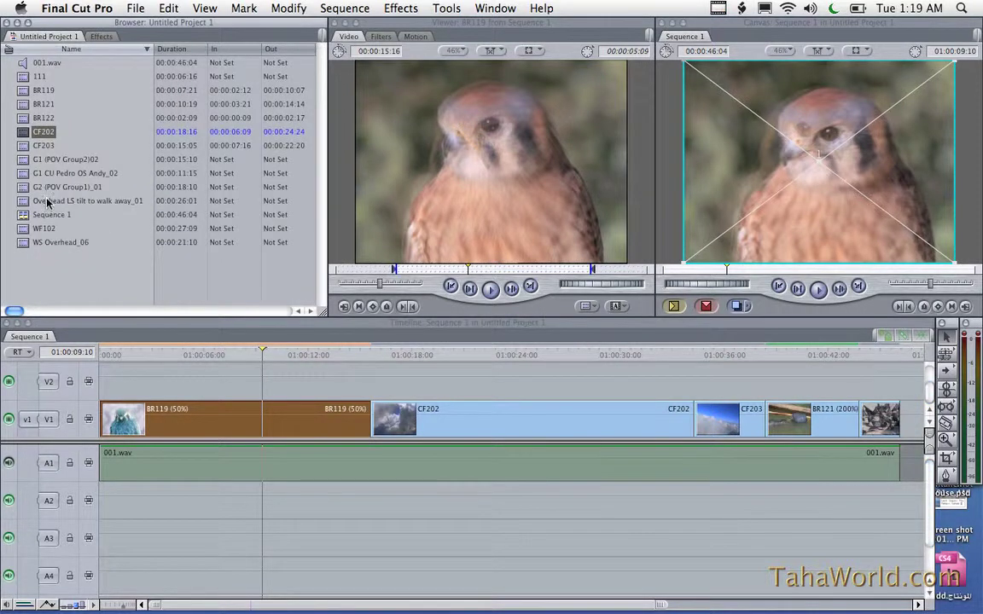
right_click(53, 270)
key("super+i")
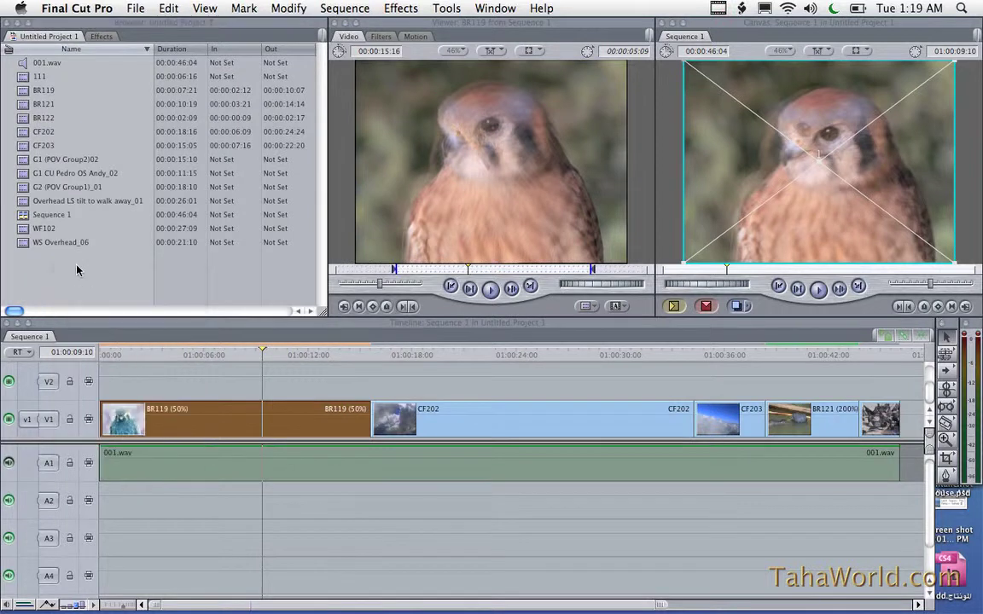
left_click(287, 187)
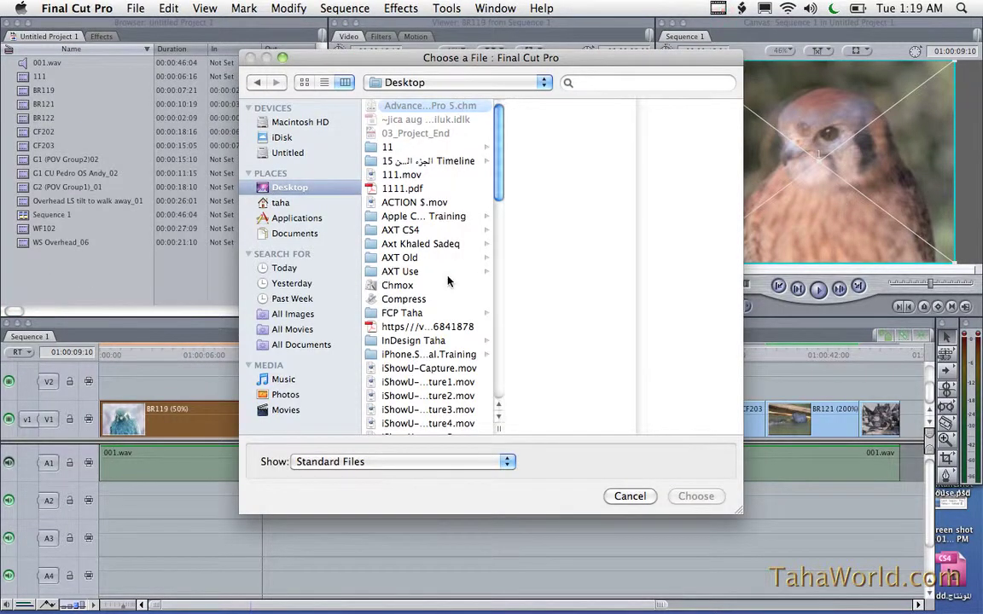
scroll(448, 280, "down", 1)
scroll(448, 280, "down", 6)
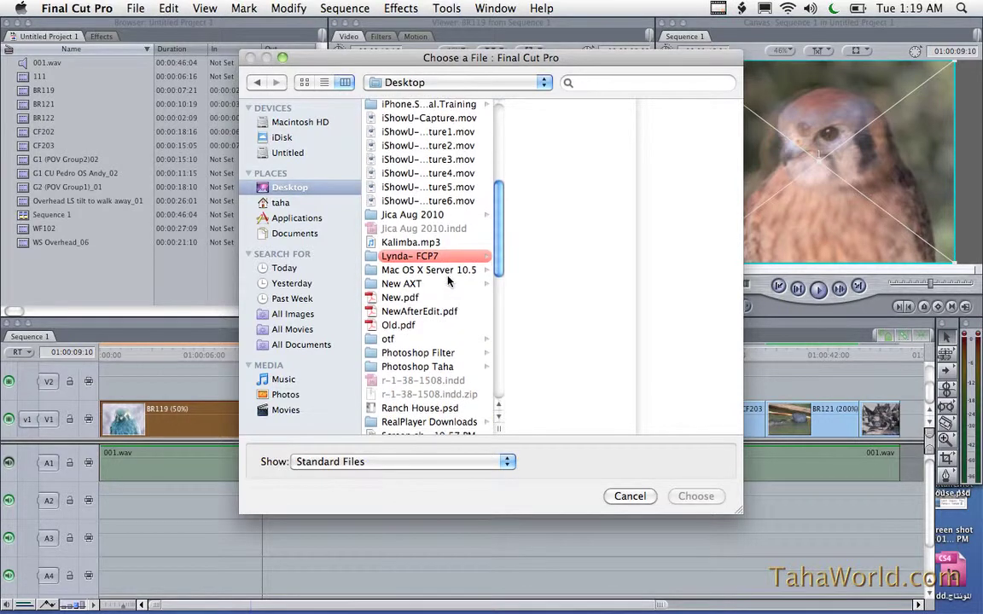
left_click(410, 243)
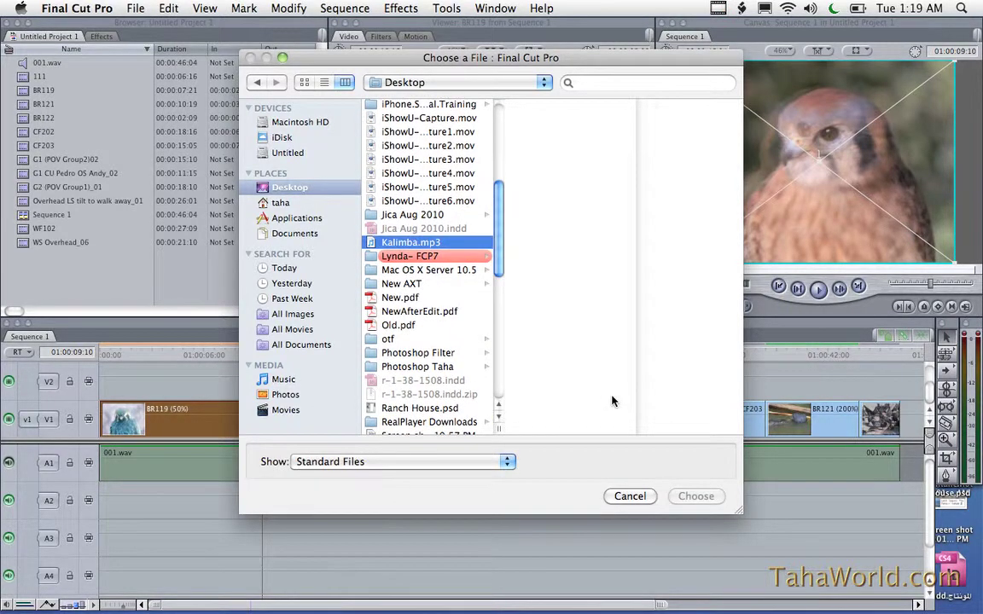
left_click(693, 498)
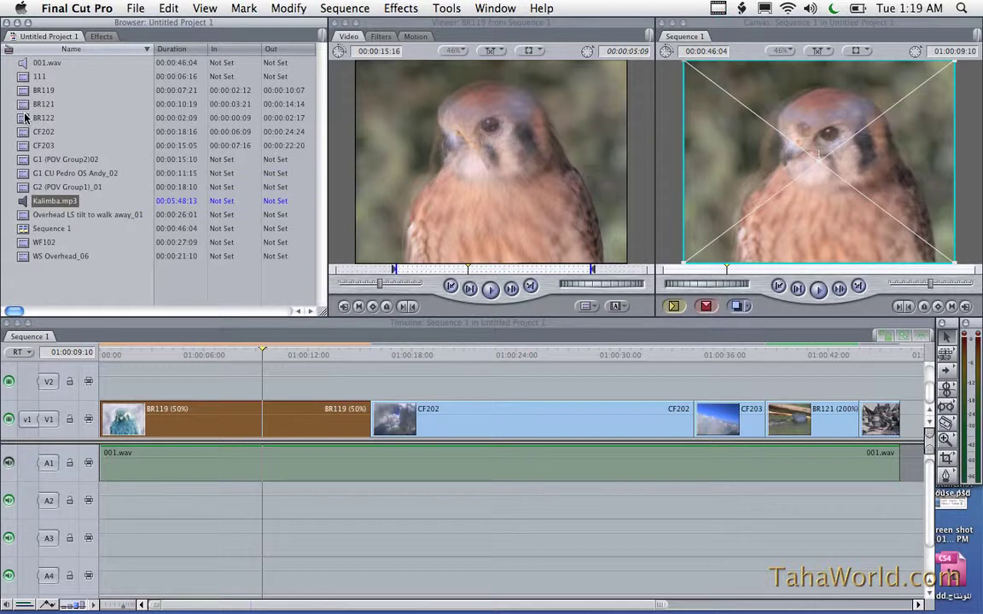
Step: Place Kalimba.mp3 on audio tracks A2 and A3, play it, and select the Kalimba clips
left_click_drag(20, 195, 906, 431)
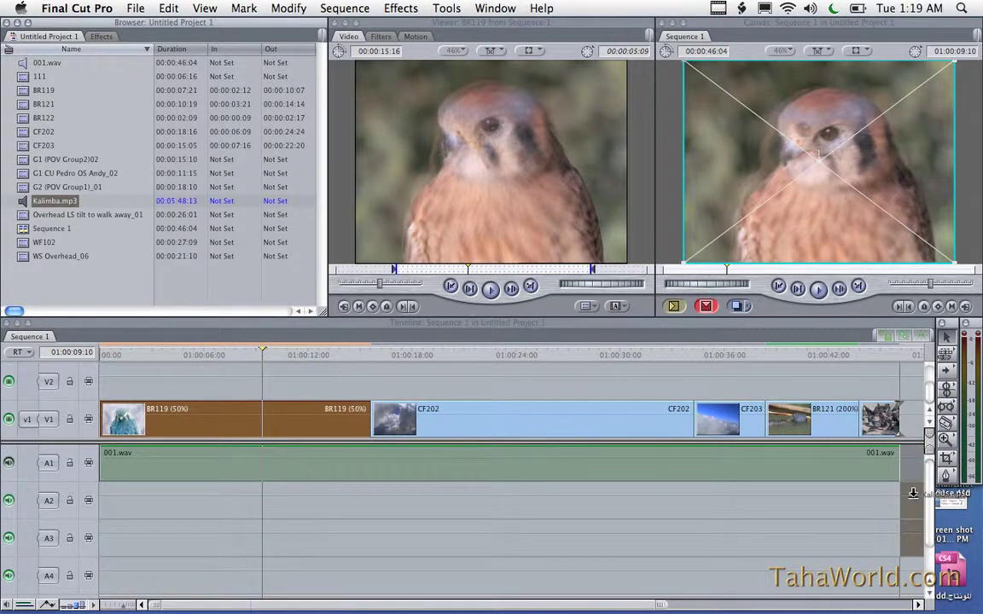
left_click_drag(906, 430, 913, 501)
left_click(262, 355)
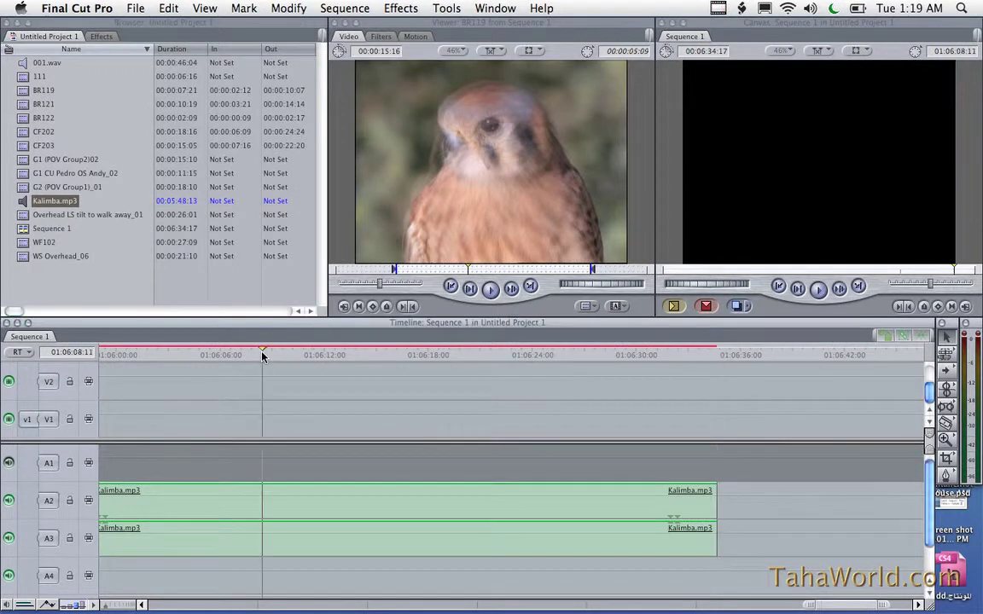
key("space")
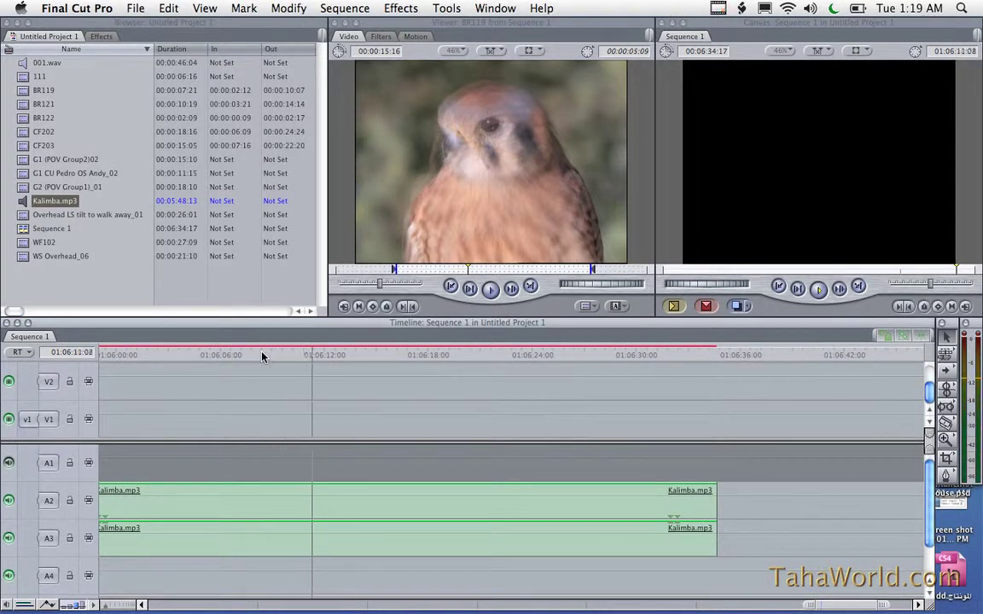
key("space")
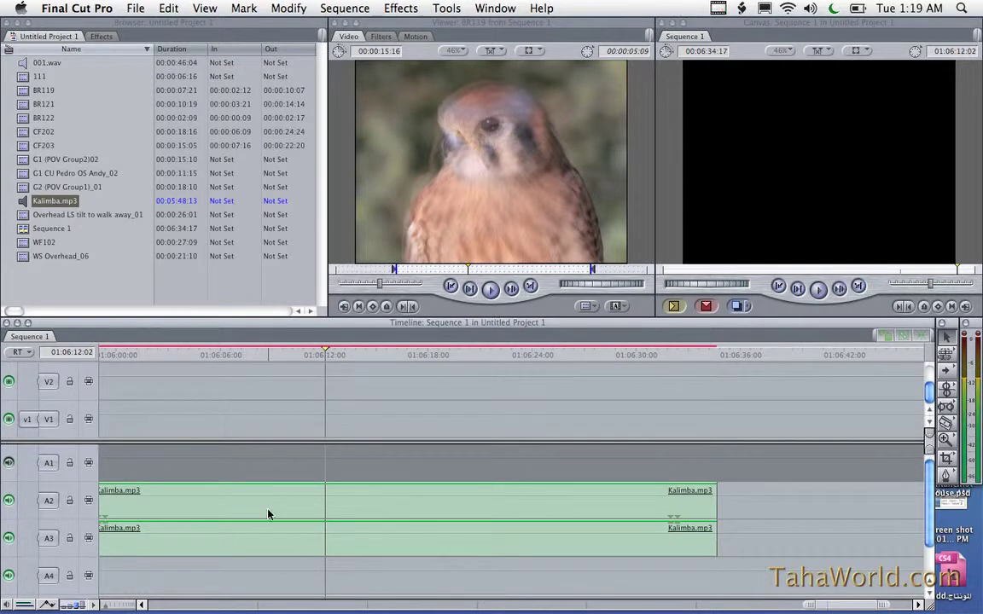
left_click(272, 515)
Step: Render the whole sequence and trim the Kalimba clips' ends, shortening Sequence 1 to 00:06:32:15
left_click(329, 8)
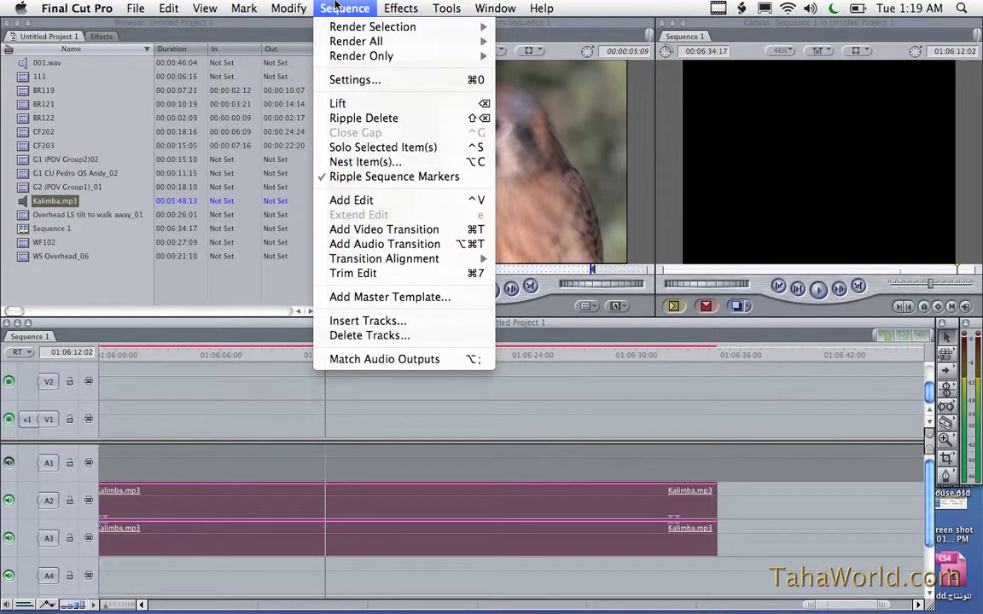
mouse_move(343, 45)
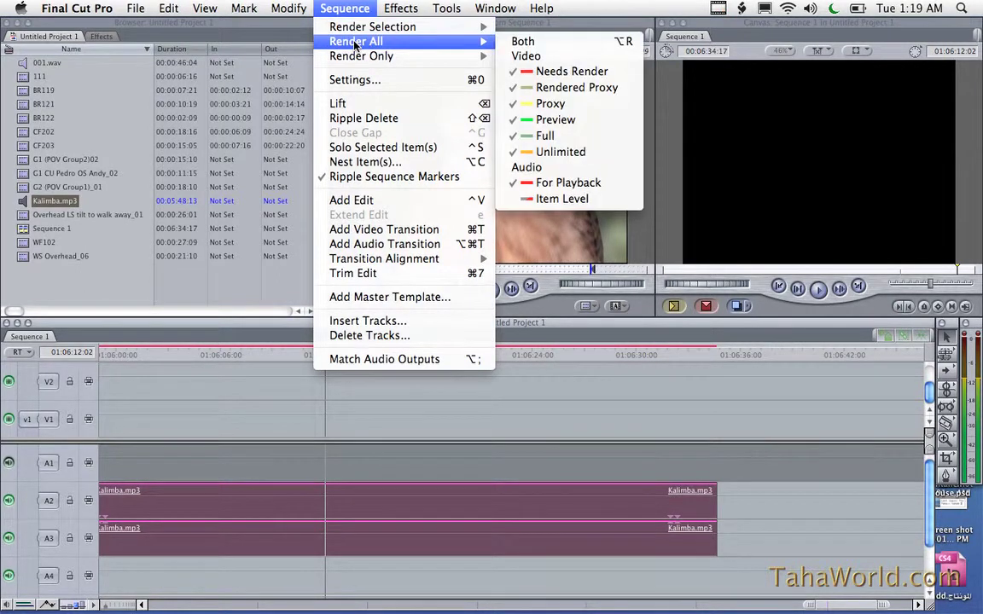
left_click(351, 7)
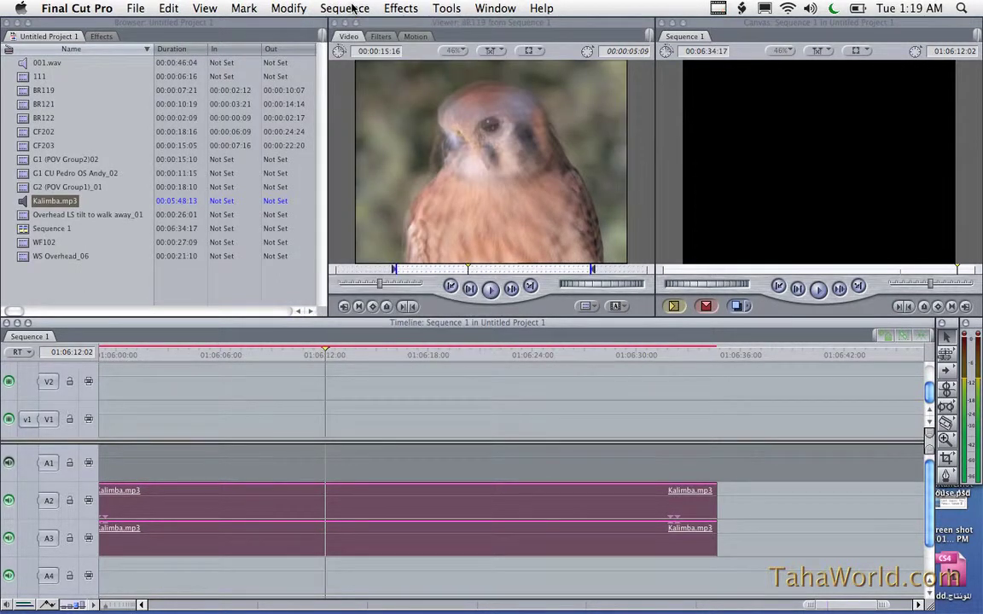
key("super+alt+r")
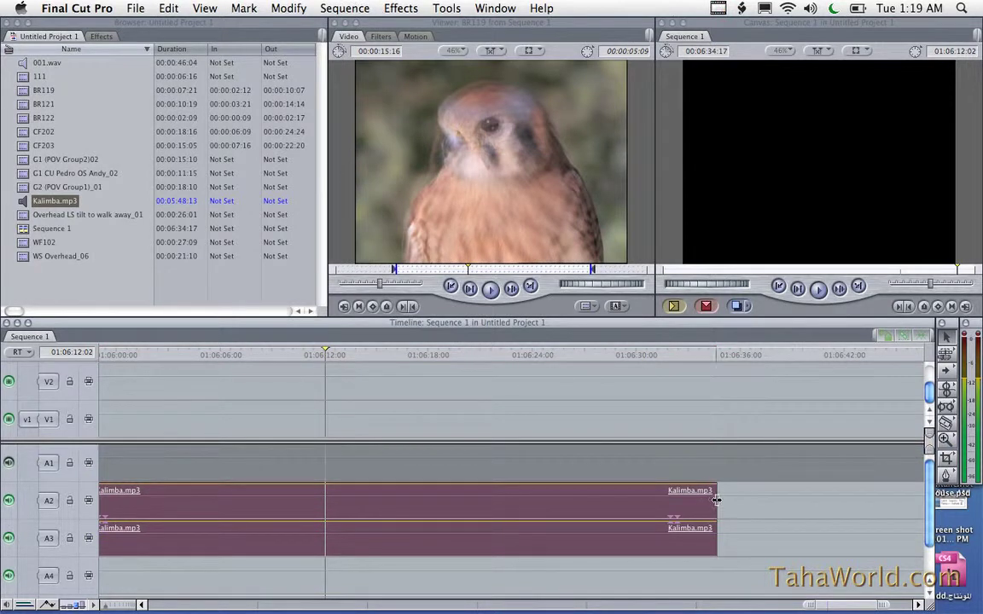
mouse_move(719, 503)
left_mouse_down()
mouse_move(764, 513)
mouse_move(680, 501)
left_mouse_up()
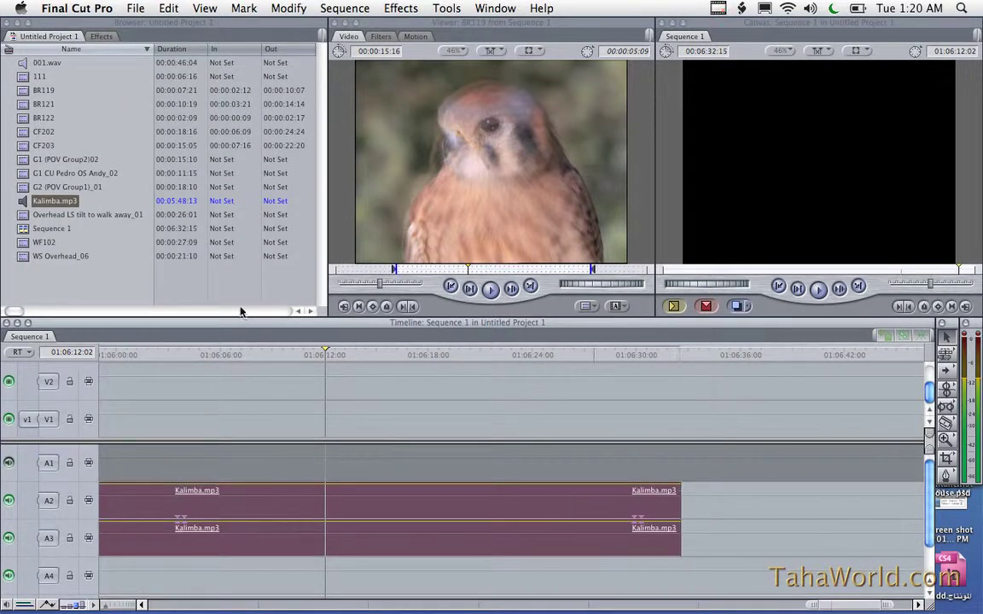
Step: Apply the AUBandpass filter from Audio Filters > Apple to the Kalimba clips on A2 and A3
left_click(94, 36)
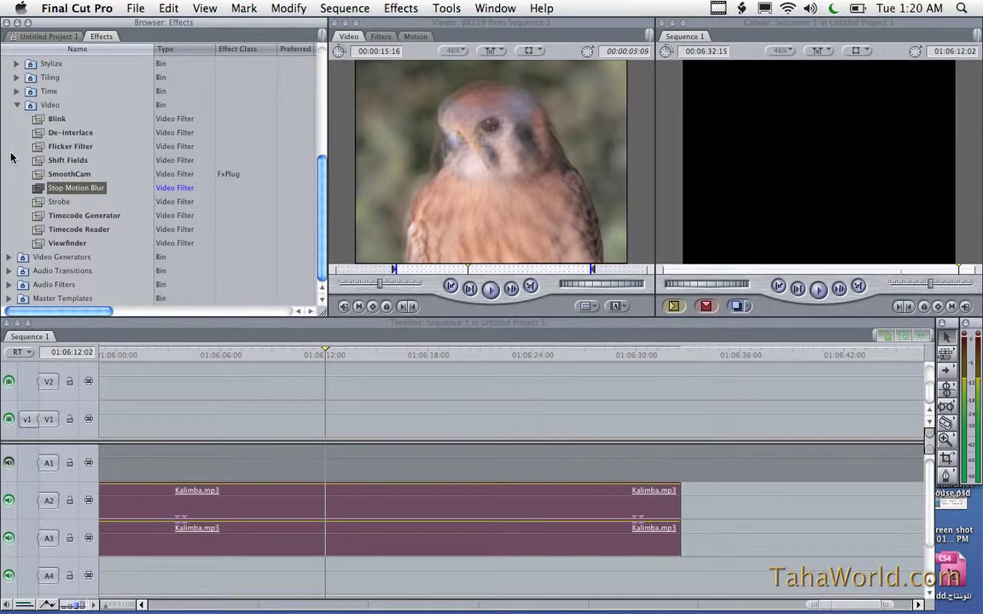
scroll(17, 173, "up", 5)
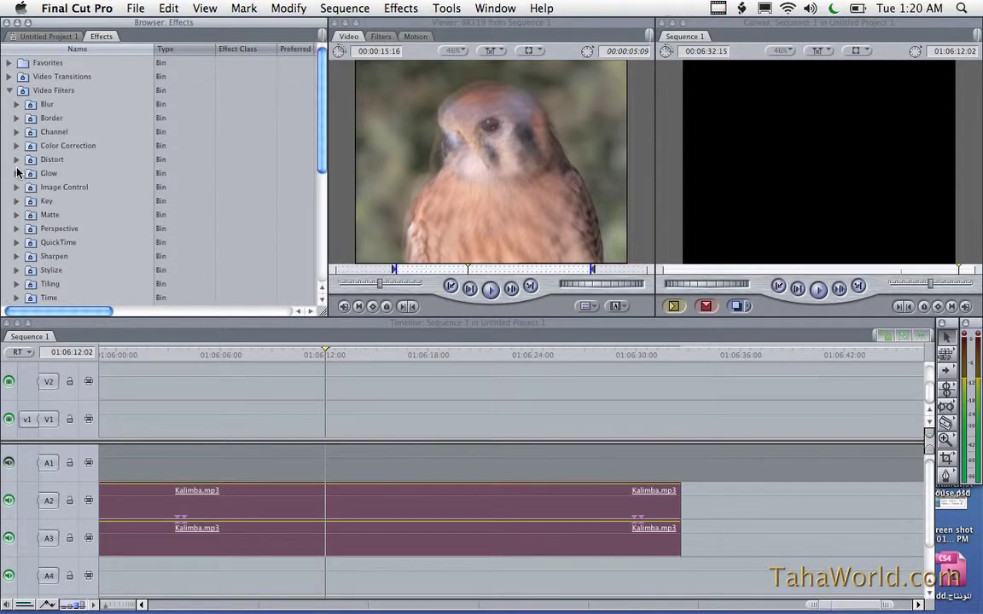
left_click(9, 91)
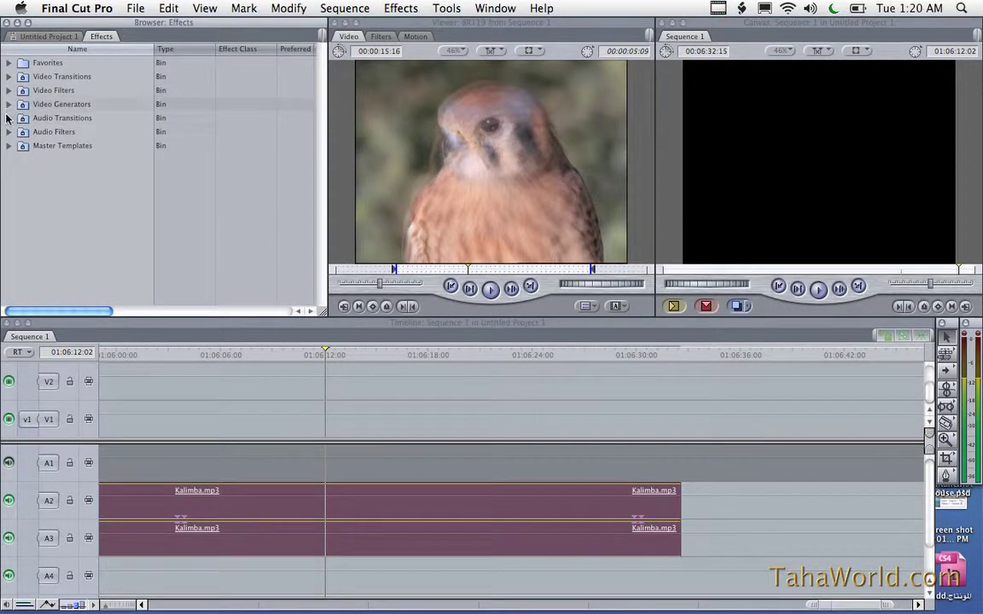
left_click(7, 135)
left_click(9, 132)
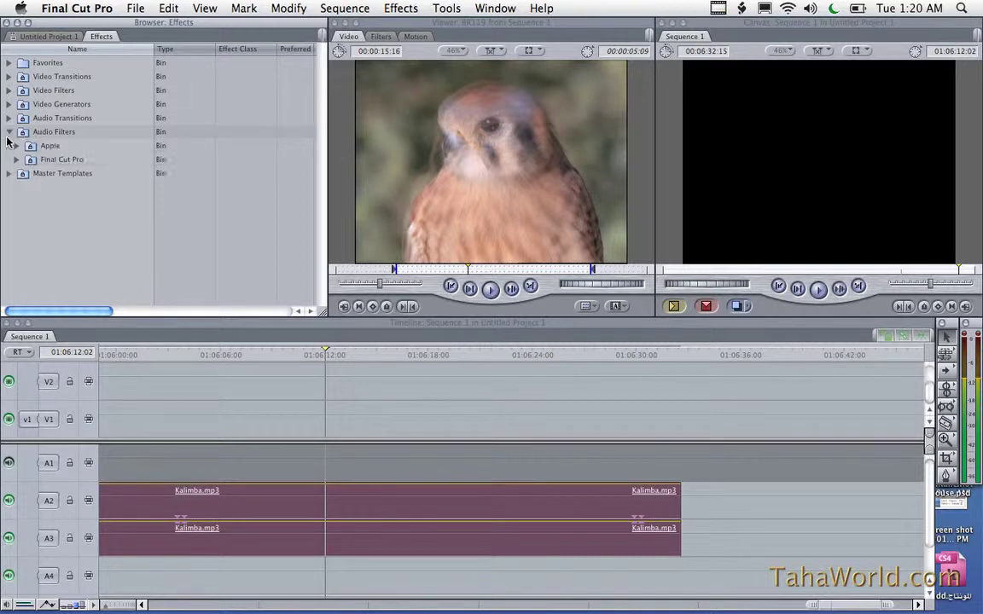
left_click(17, 146)
left_click_drag(43, 161, 261, 505)
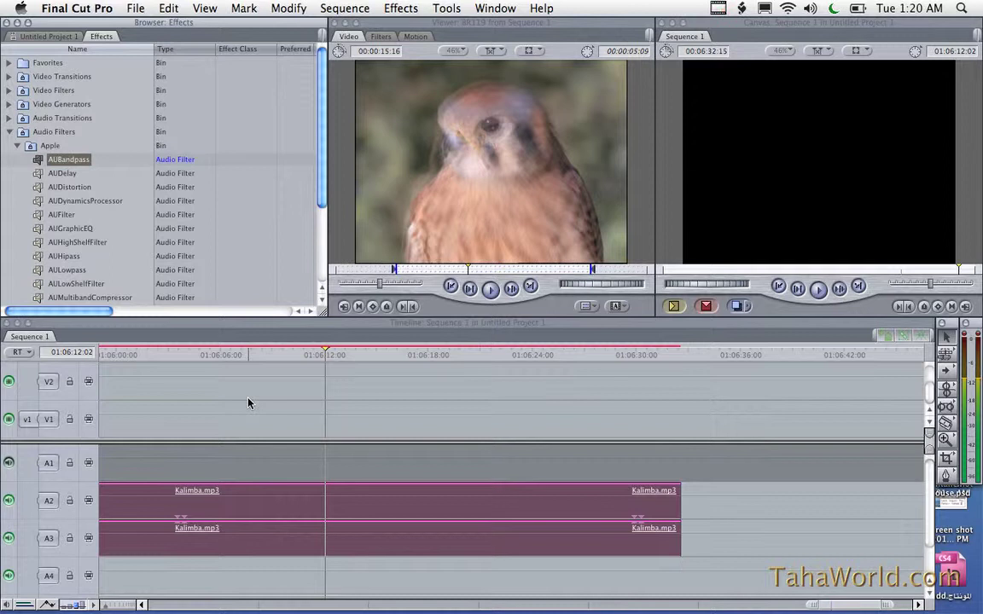
Step: Select Kalimba.mp3 in the project clip list and open the File menu
left_click(52, 37)
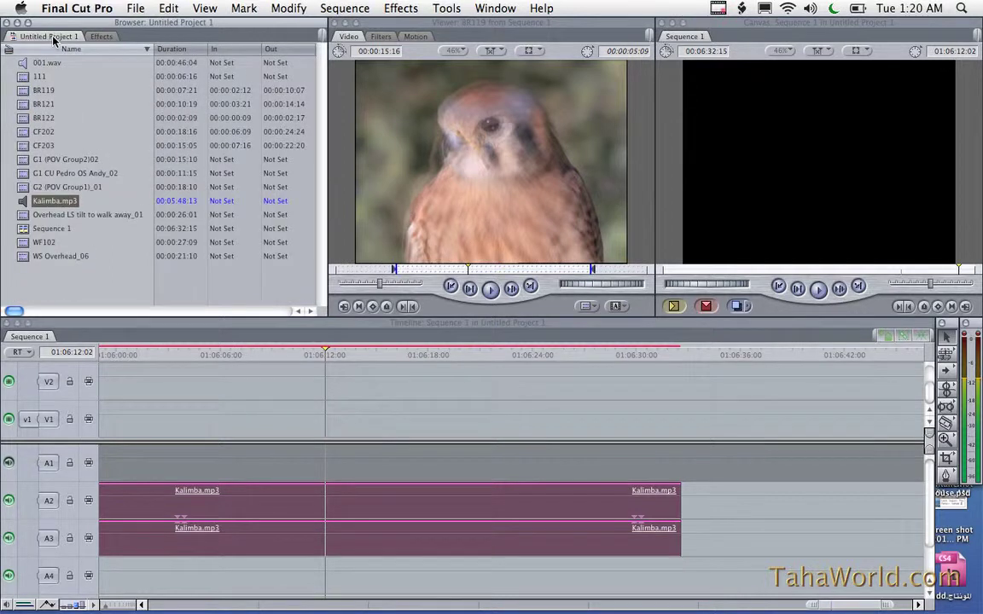
left_click(57, 205)
left_click(134, 7)
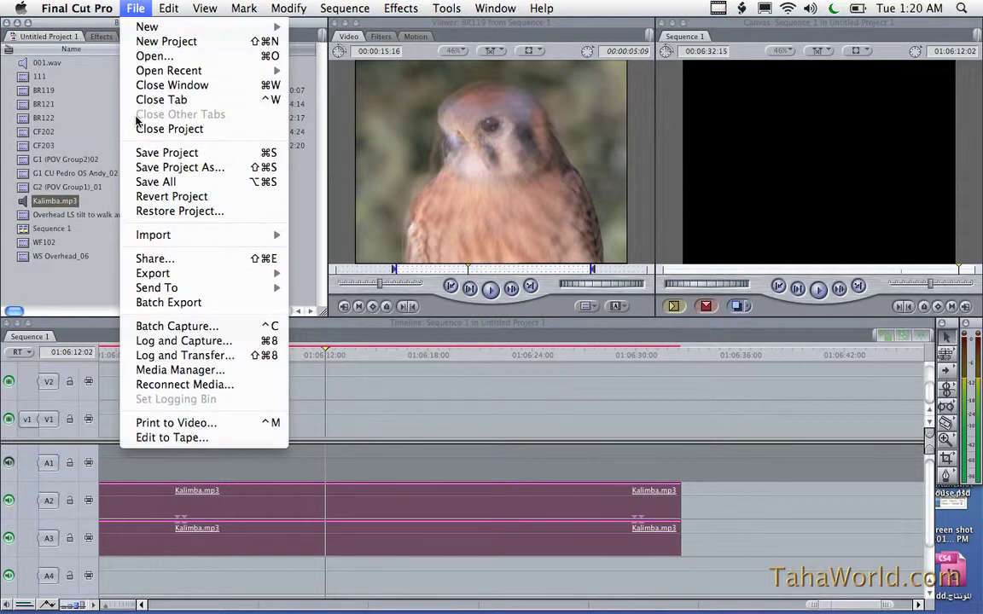
Step: Cancel the QuickTime Movie export and export Kalimba as Wave via QuickTime Conversion to the Desktop
mouse_move(128, 273)
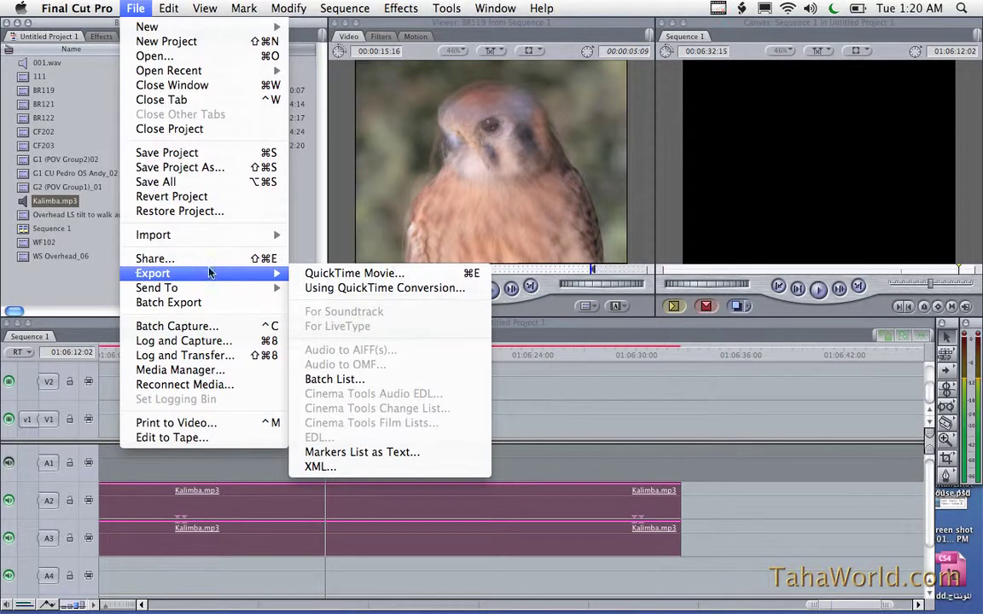
left_click(322, 277)
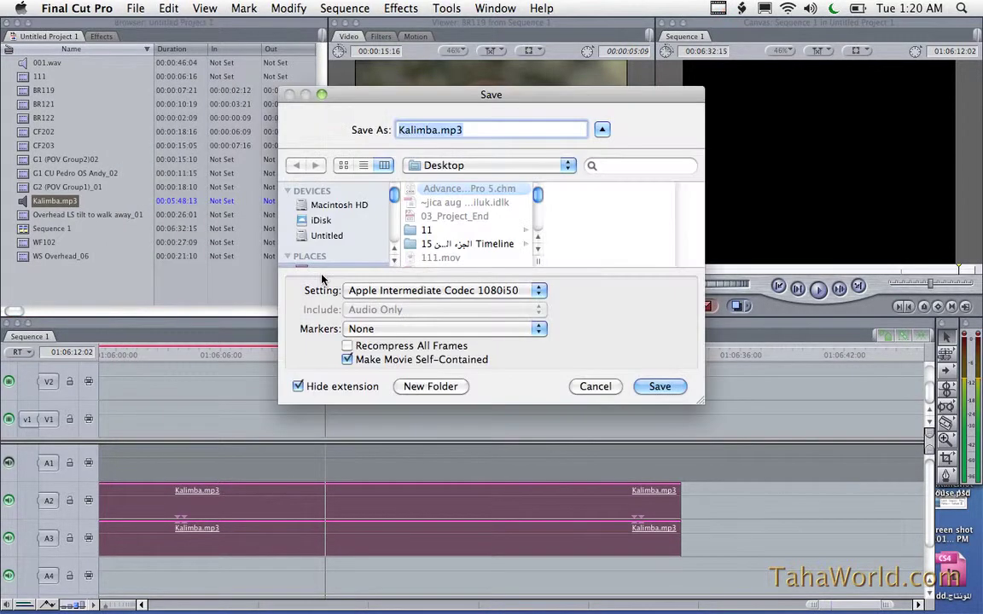
left_click(596, 386)
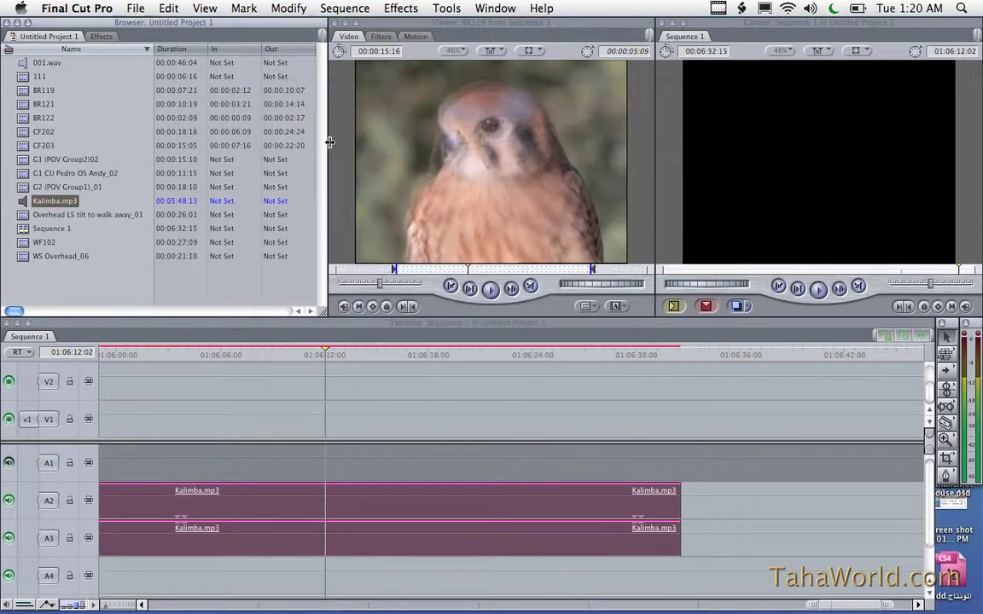
left_click(134, 7)
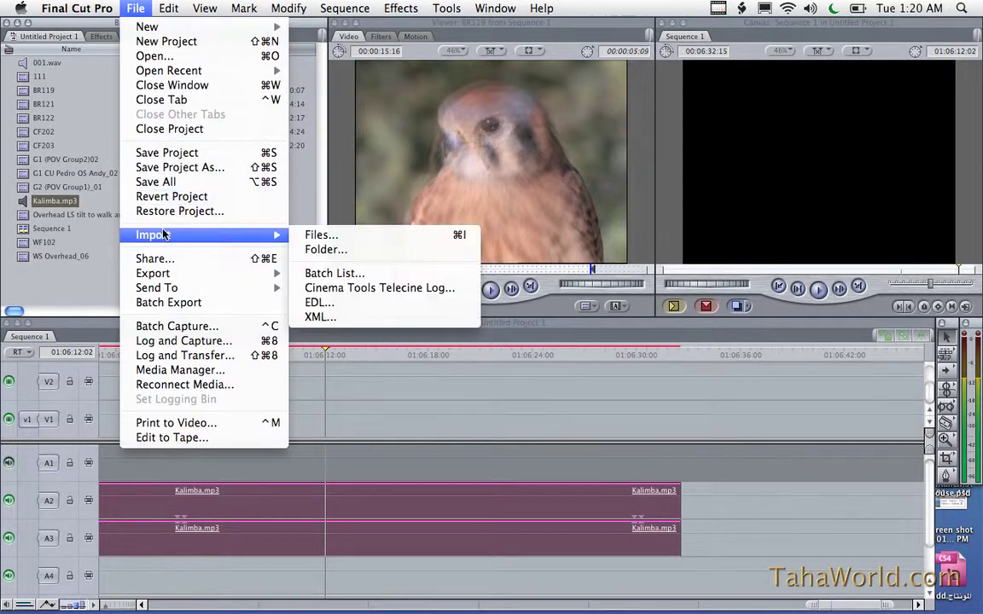
mouse_move(166, 275)
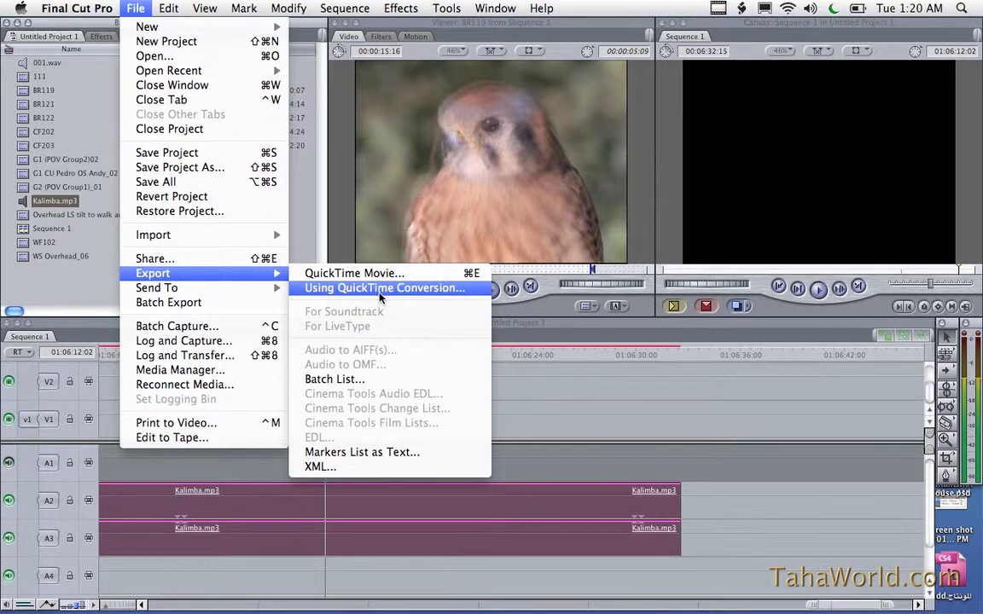
left_click(381, 289)
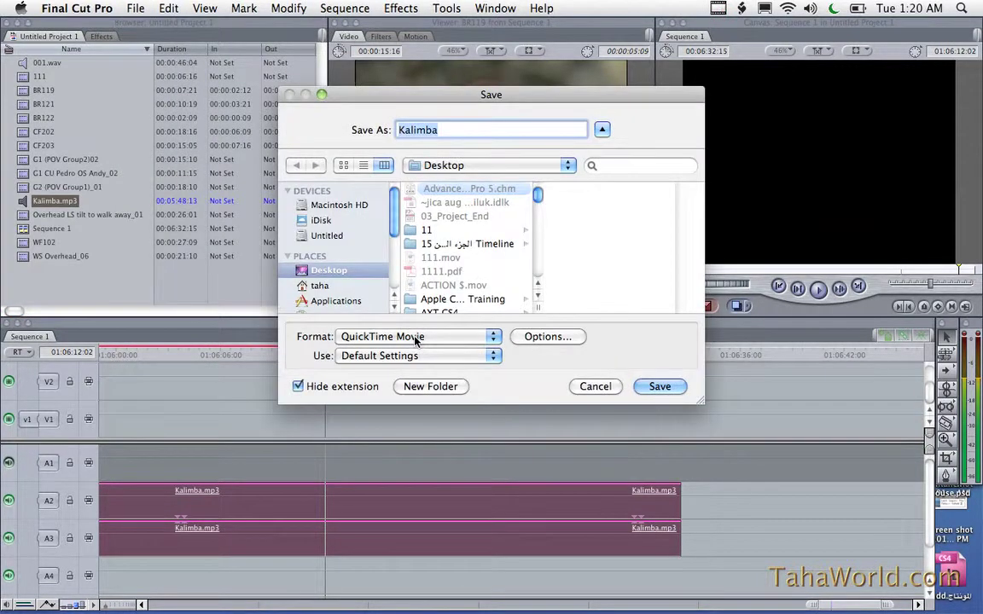
left_click(416, 340)
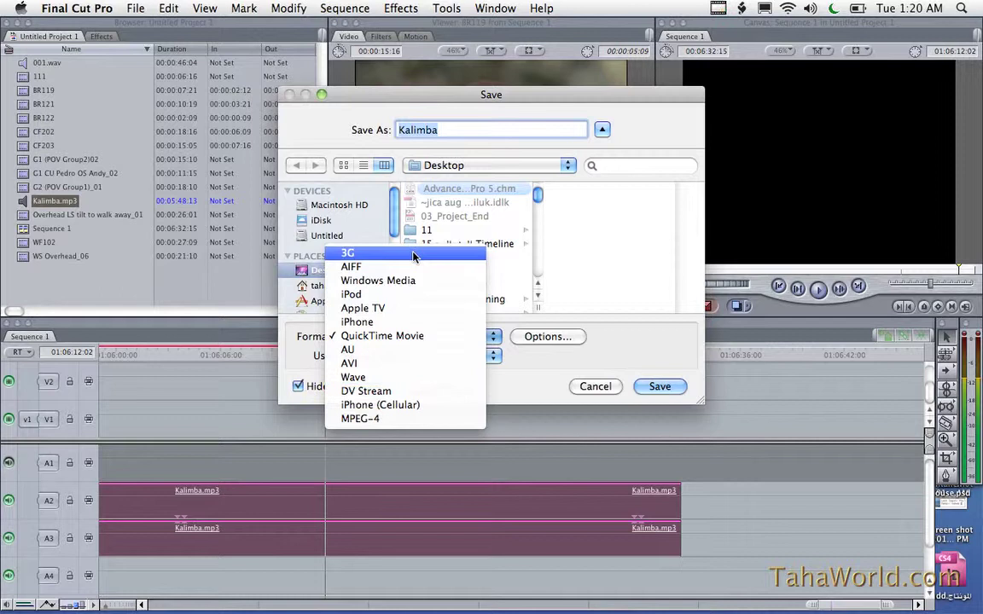
left_click(395, 378)
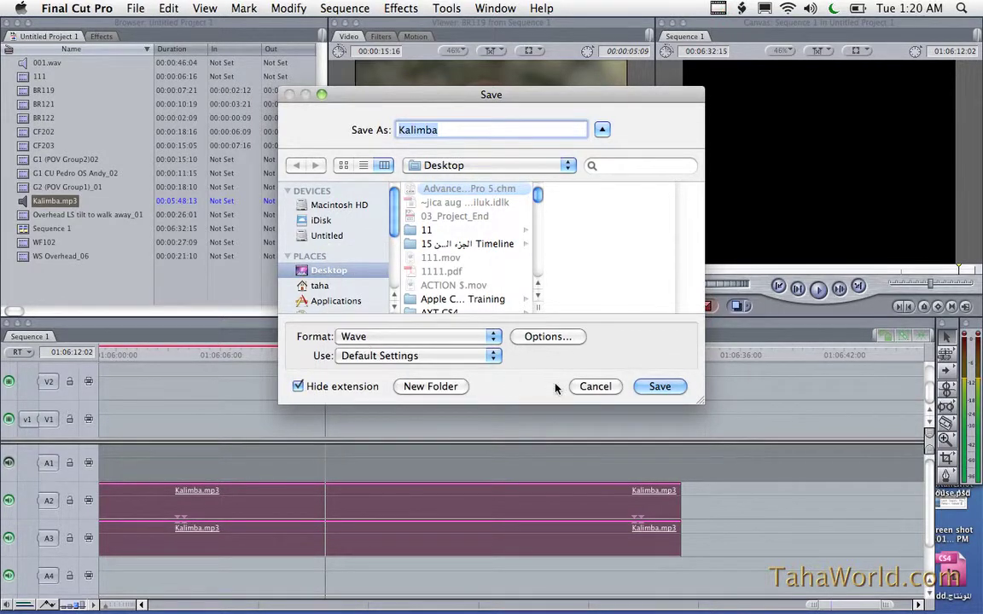
left_click(657, 386)
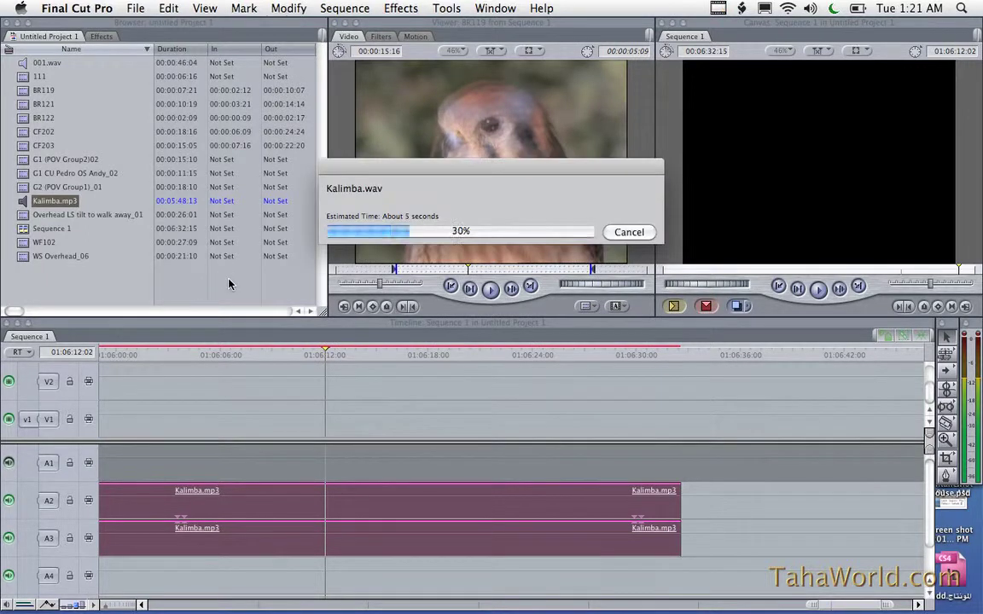
Step: Import the Kalimba.wav file from the Desktop into the project
left_click(70, 275)
right_click(56, 273)
mouse_move(79, 280)
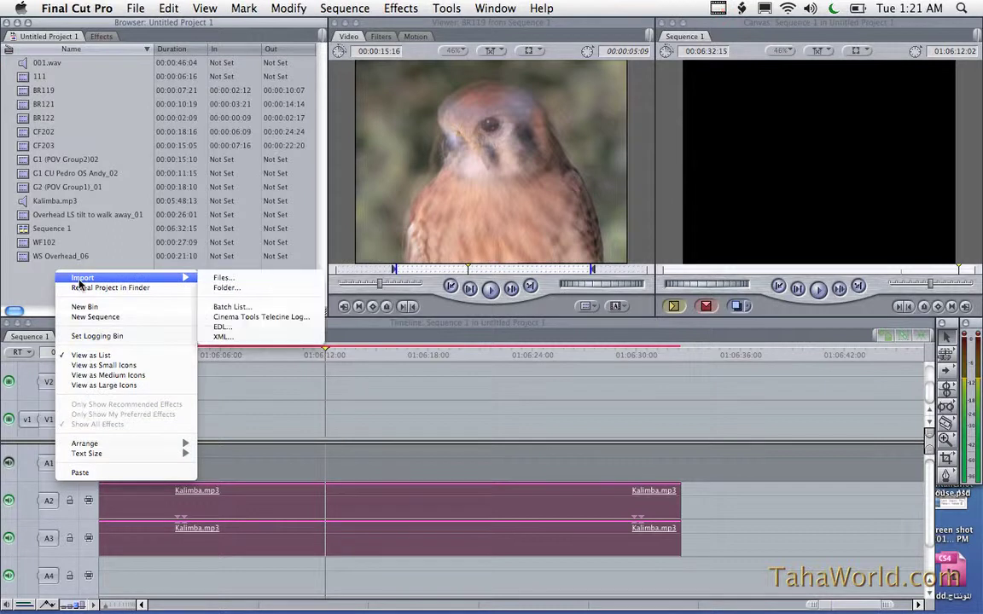
key("super+i")
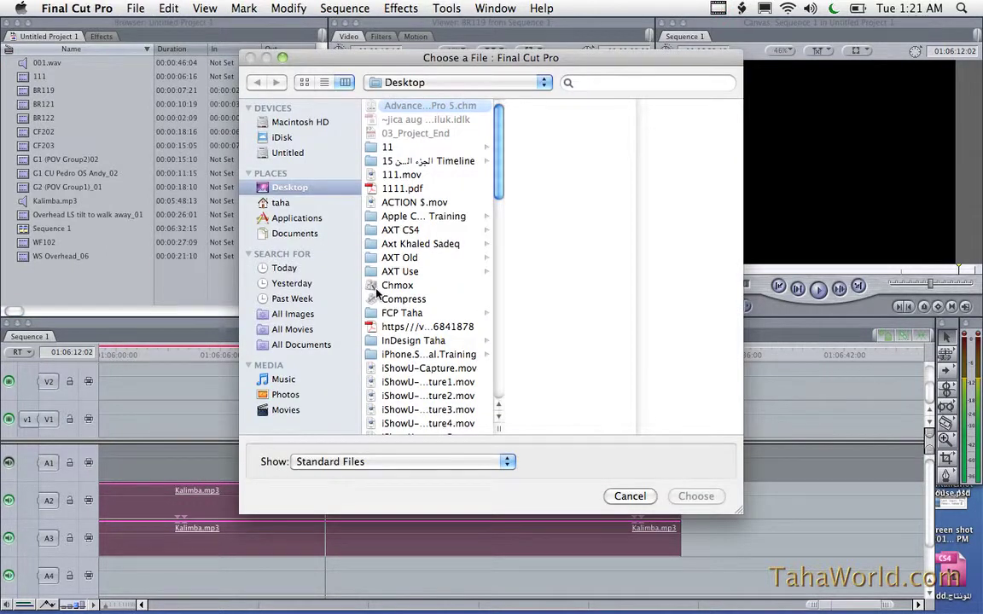
scroll(376, 293, "down", 5)
left_click(402, 377)
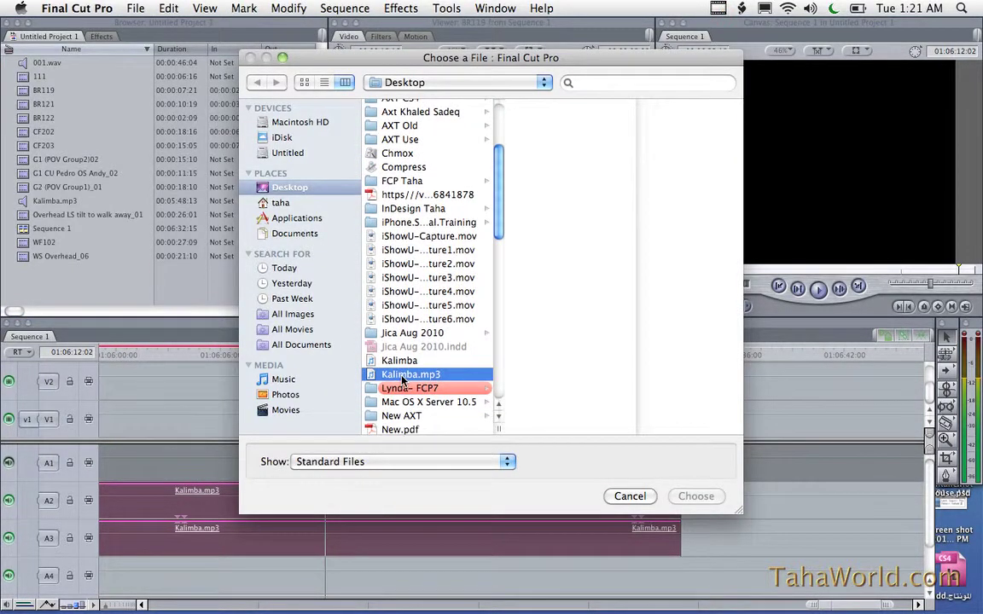
left_click(401, 361)
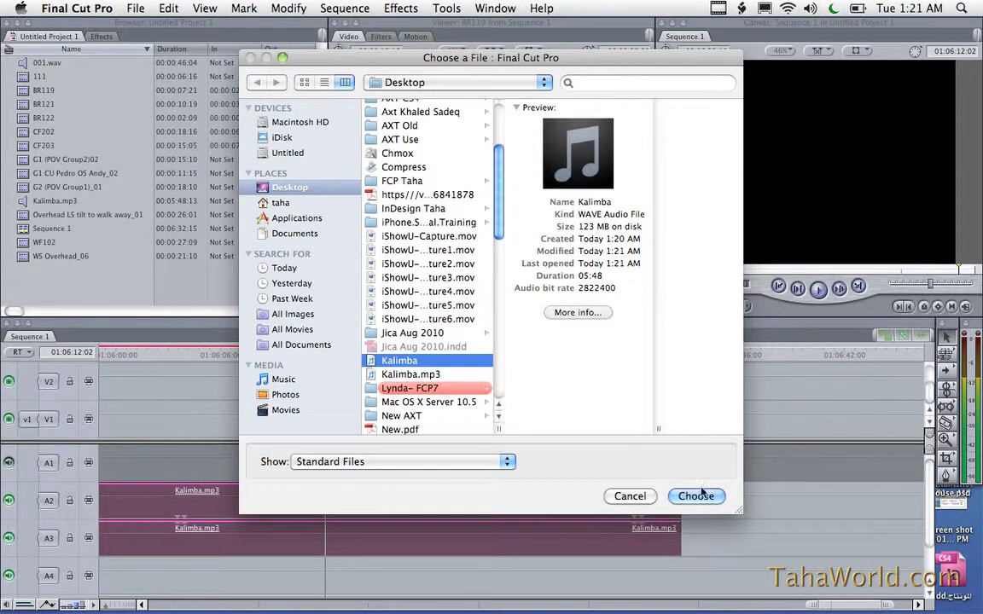
left_click(695, 496)
Step: Place Kalimba.wav on A2 and A3 after the mp3 clips and drag AUBandpass over the timeline
mouse_move(21, 212)
left_mouse_down()
mouse_move(721, 483)
mouse_move(734, 517)
left_mouse_up()
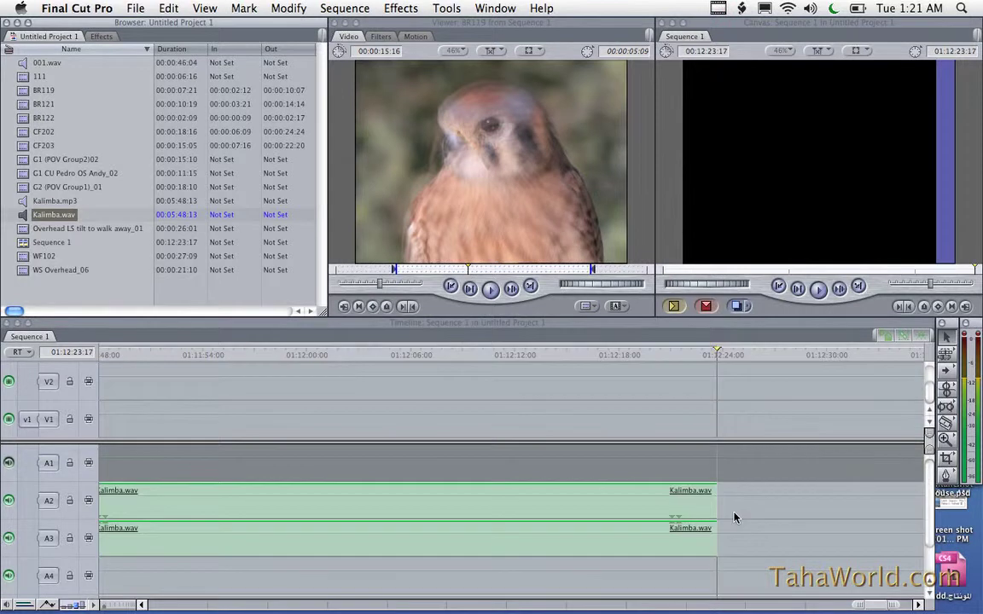
left_click(101, 36)
mouse_move(66, 159)
left_mouse_down()
mouse_move(290, 476)
mouse_move(298, 505)
left_mouse_up()
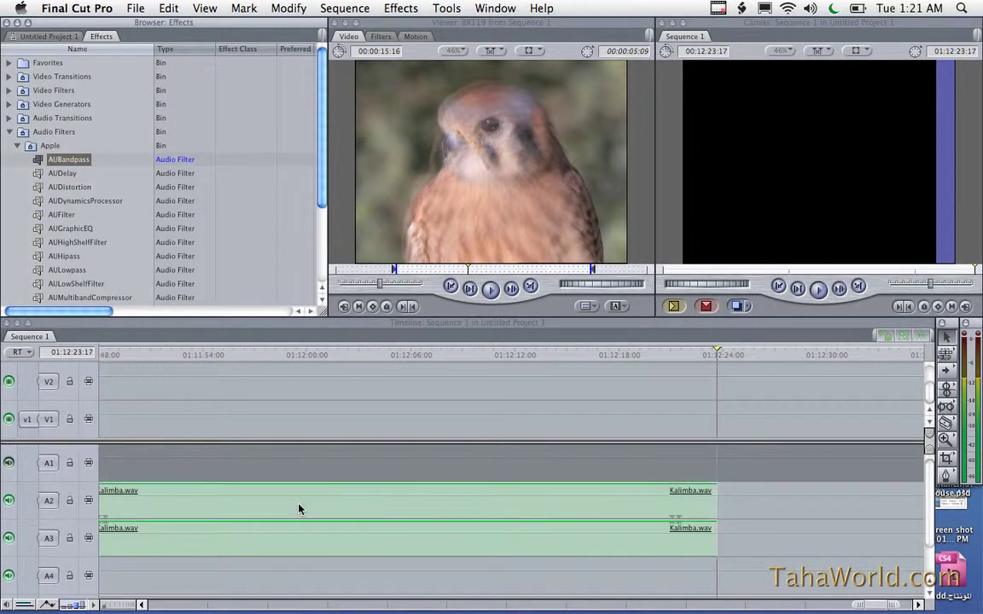
Step: Move the playhead to 01:11:59:21 and step it back a few frames
left_click(303, 355)
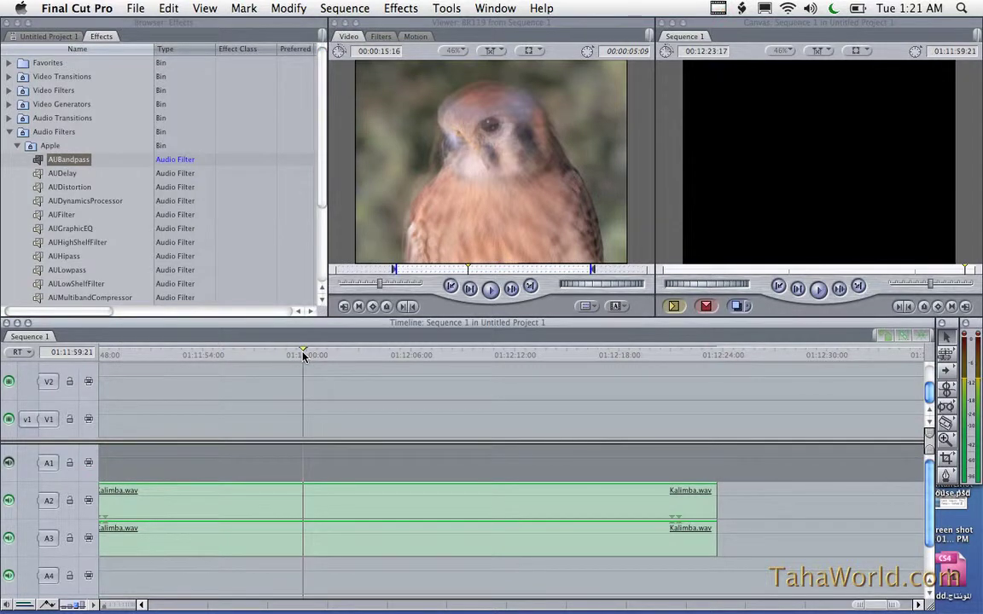
key("Left")
key("Left")
key("Left")
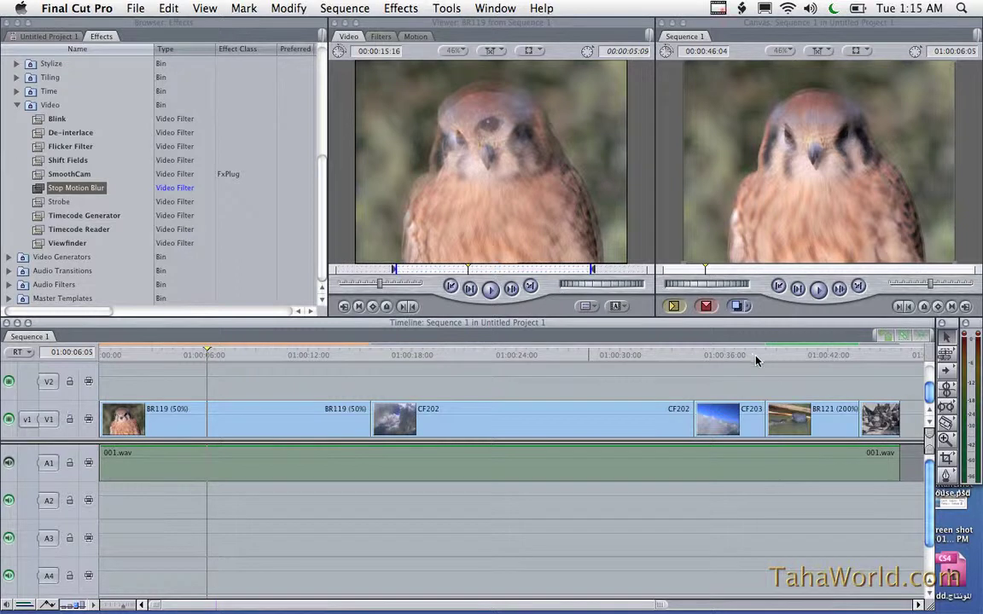
Step: Choose Render Selection > Both, cancel the render at 15%, and reopen the Render Selection choices
left_click(346, 8)
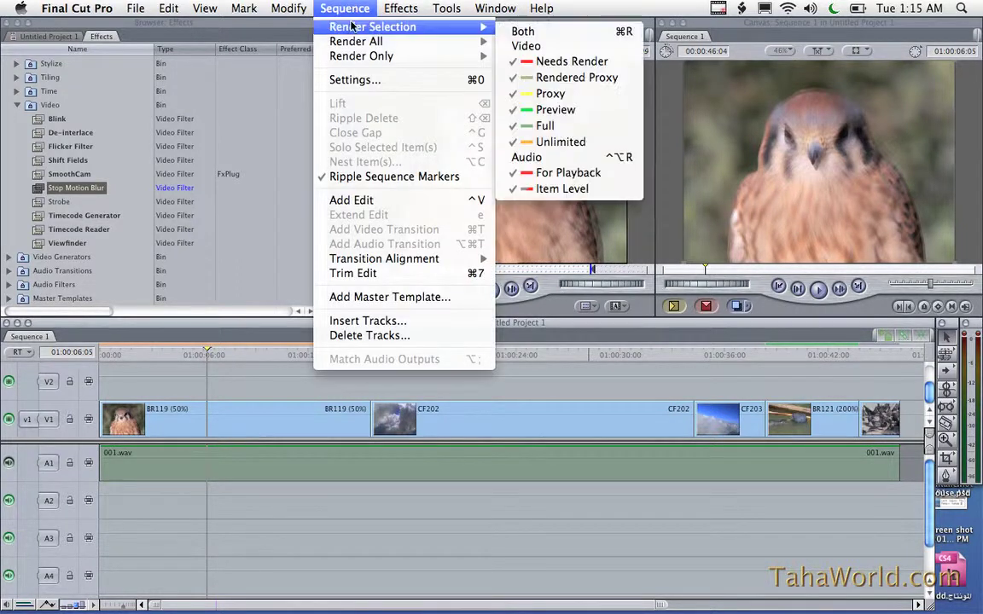
mouse_move(353, 32)
left_click(546, 29)
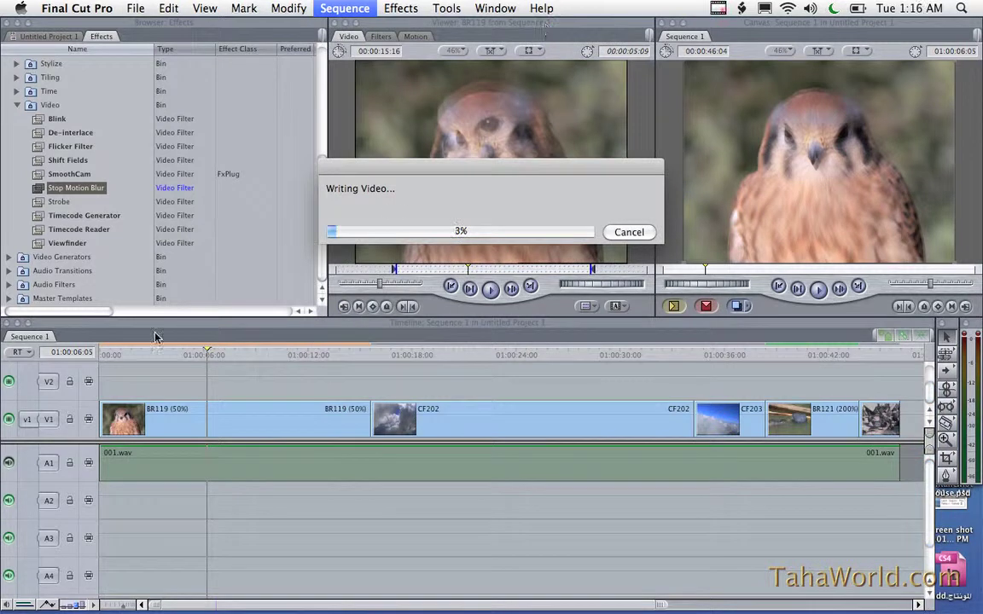
left_click(639, 235)
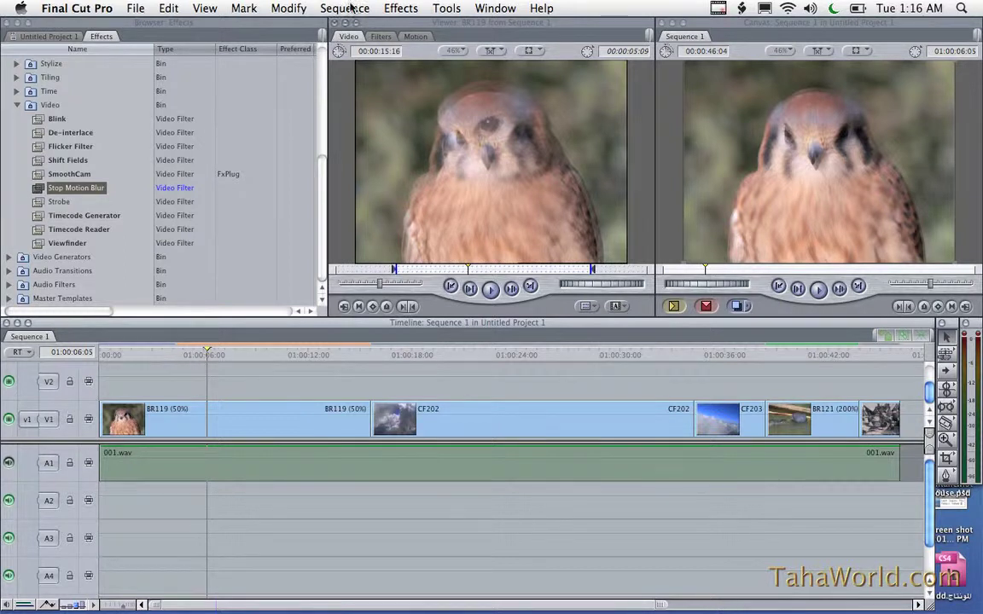
left_click(401, 8)
mouse_move(368, 28)
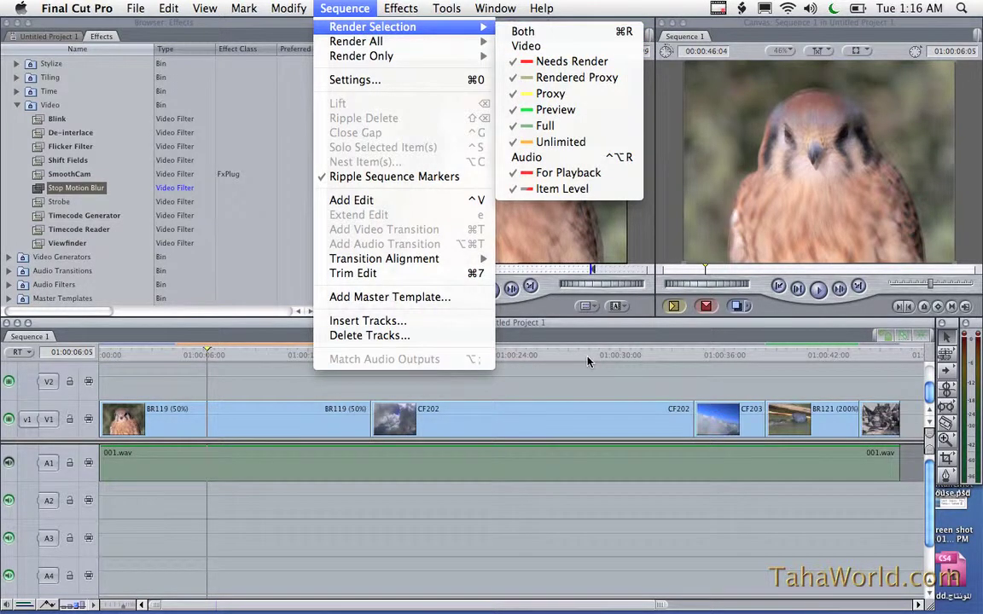
Step: Exclude Unlimited and Preview segments from Render Selection
left_click(528, 320)
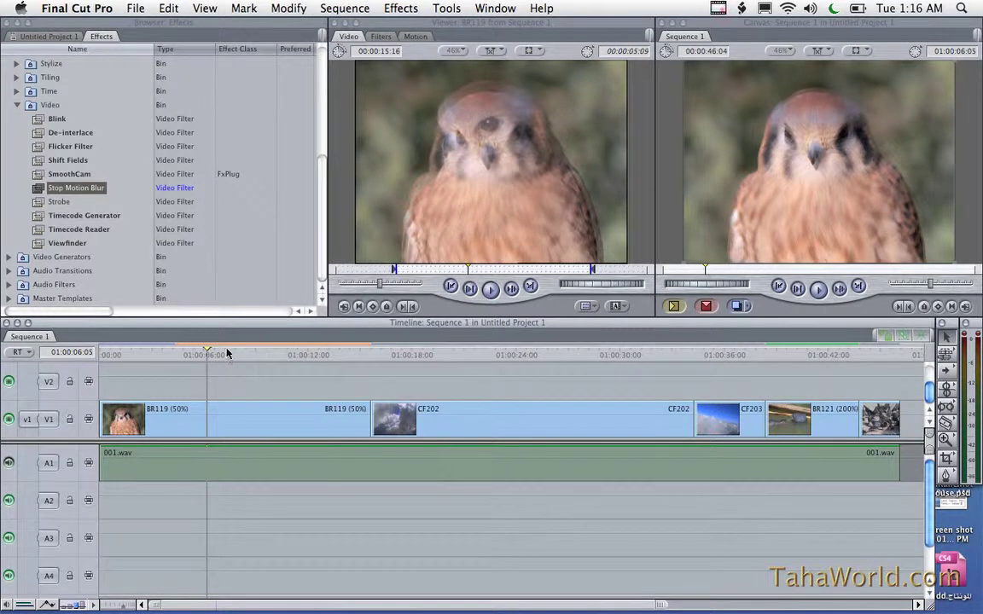
left_click(401, 8)
mouse_move(356, 26)
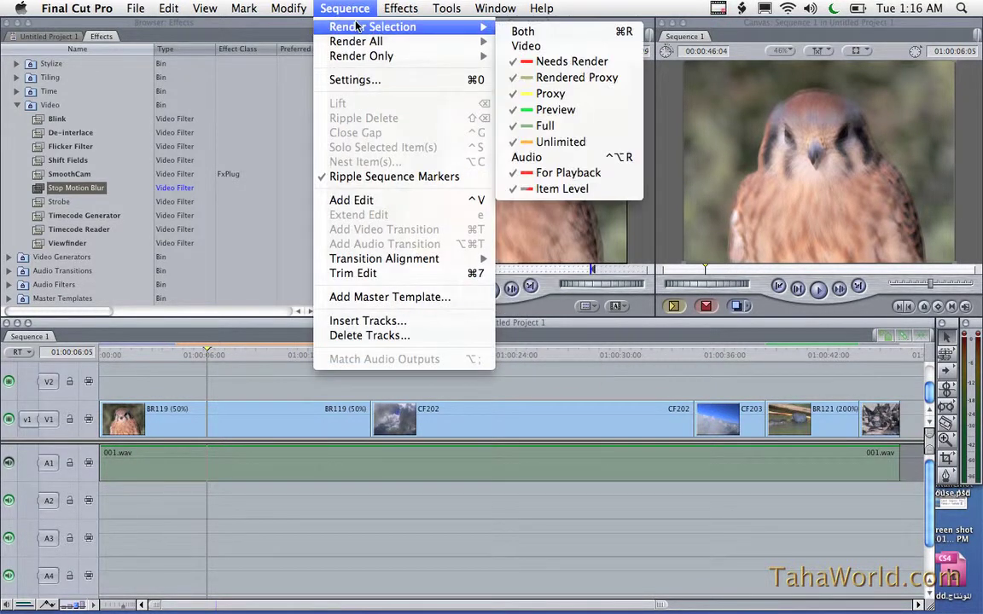
left_click(563, 144)
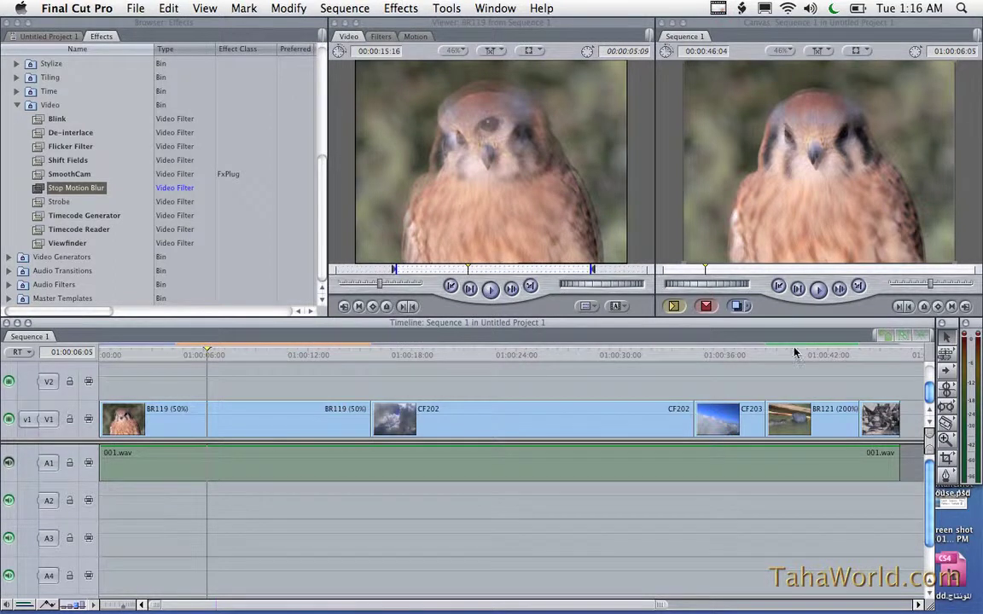
left_click(349, 8)
mouse_move(372, 27)
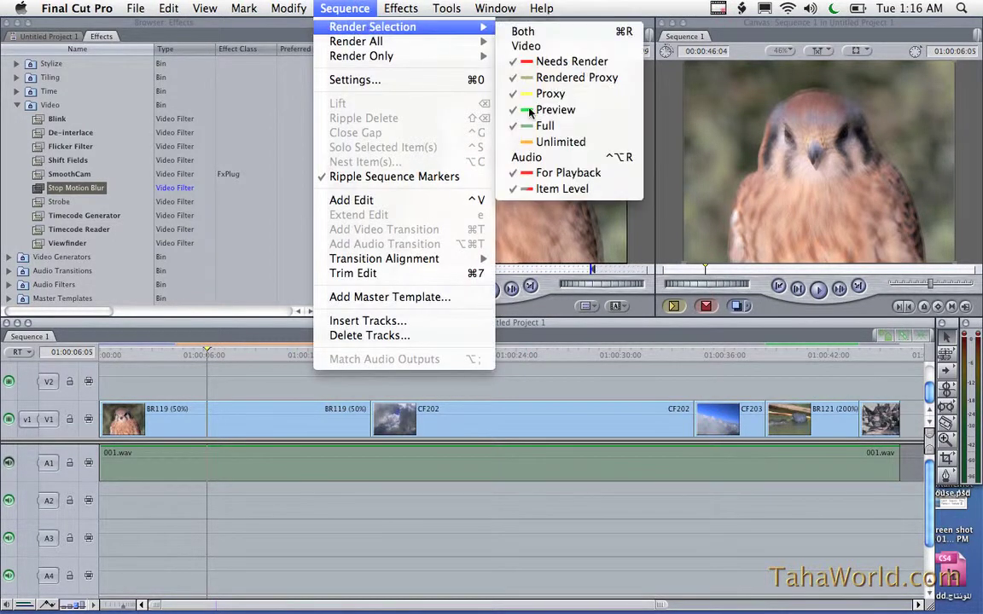
left_click(534, 114)
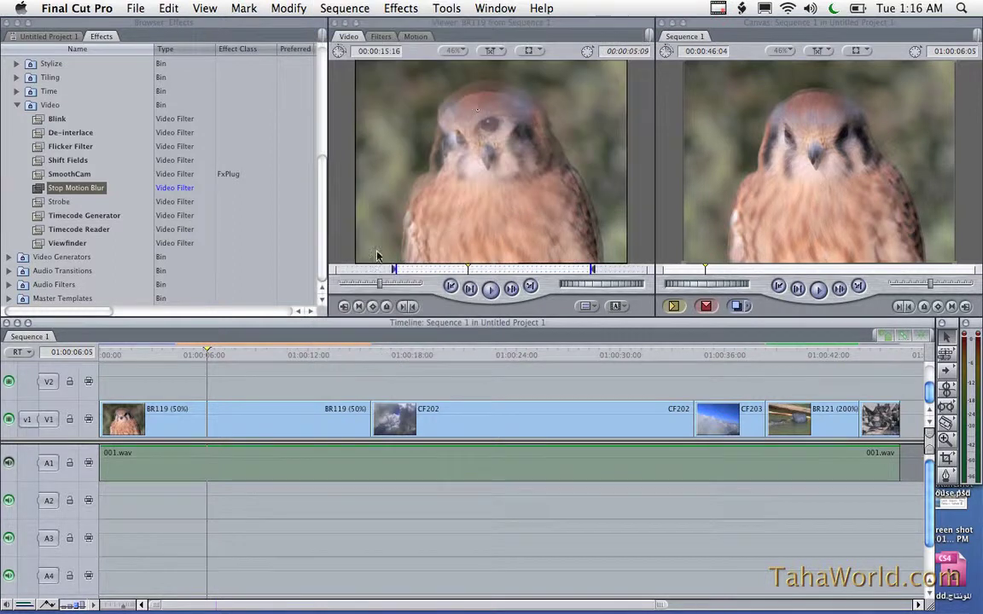
Step: Render the selection's video and audio with Render Selection > Both
left_click(344, 8)
mouse_move(384, 27)
left_click(504, 37)
left_click(345, 9)
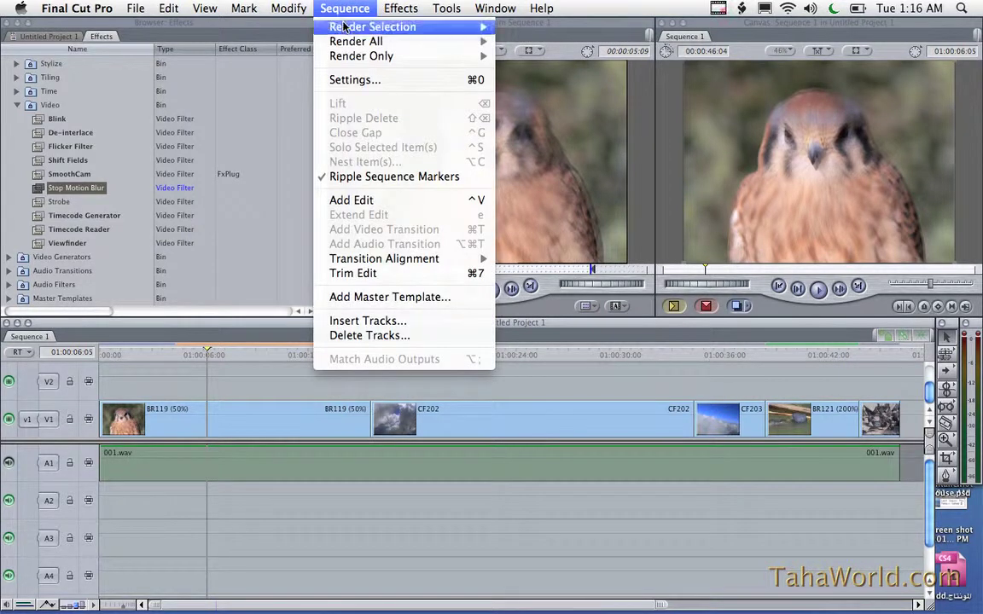
mouse_move(392, 27)
left_click(504, 31)
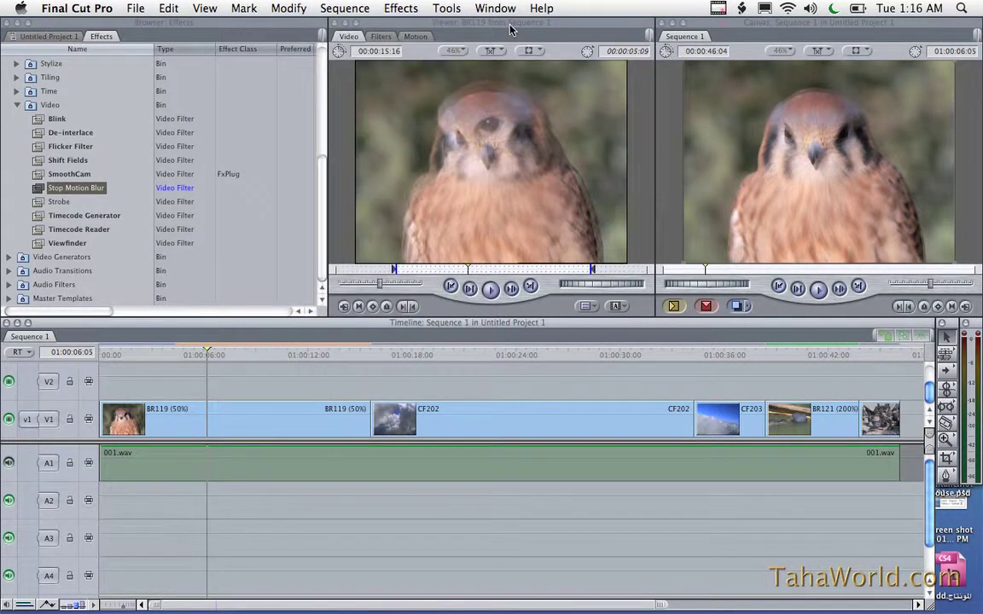
key("super+r")
left_click(348, 6)
Step: Re-enable Preview and Unlimited segments for selection renders
mouse_move(346, 26)
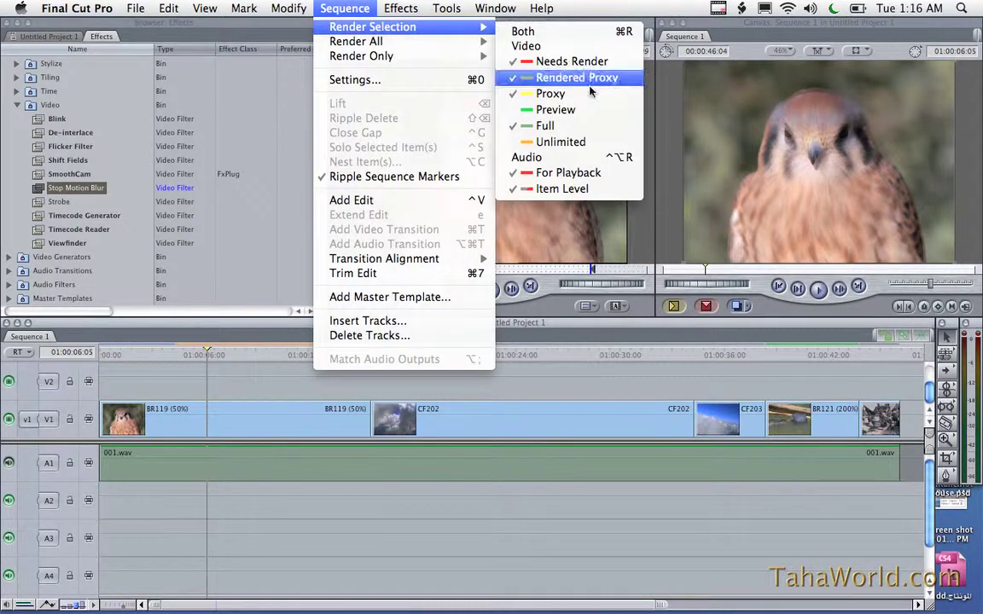
left_click(586, 110)
left_click(346, 8)
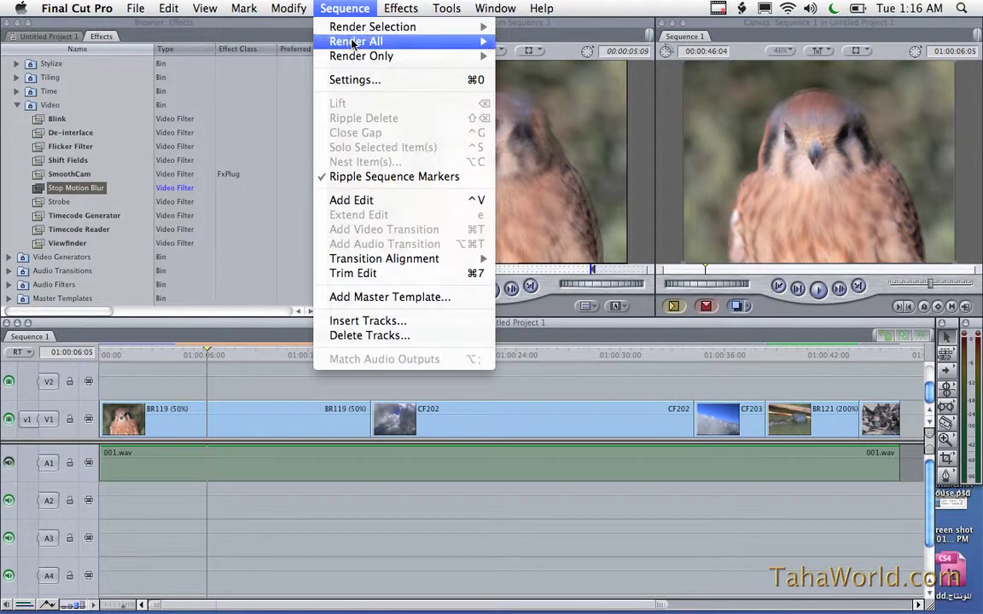
mouse_move(351, 32)
left_click(560, 141)
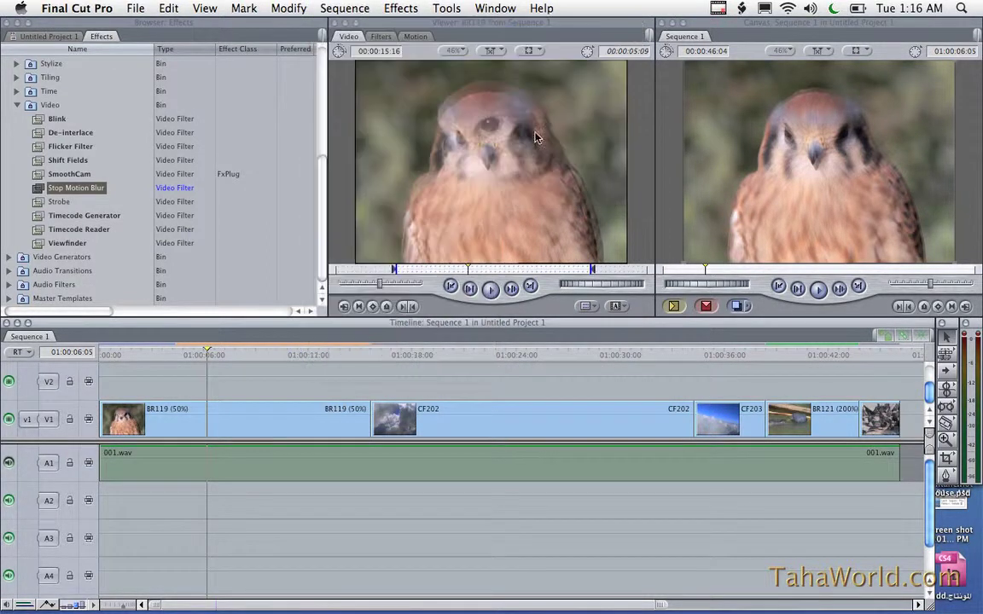
Step: Include Full segments in Render All for the whole sequence
left_click(346, 8)
mouse_move(384, 26)
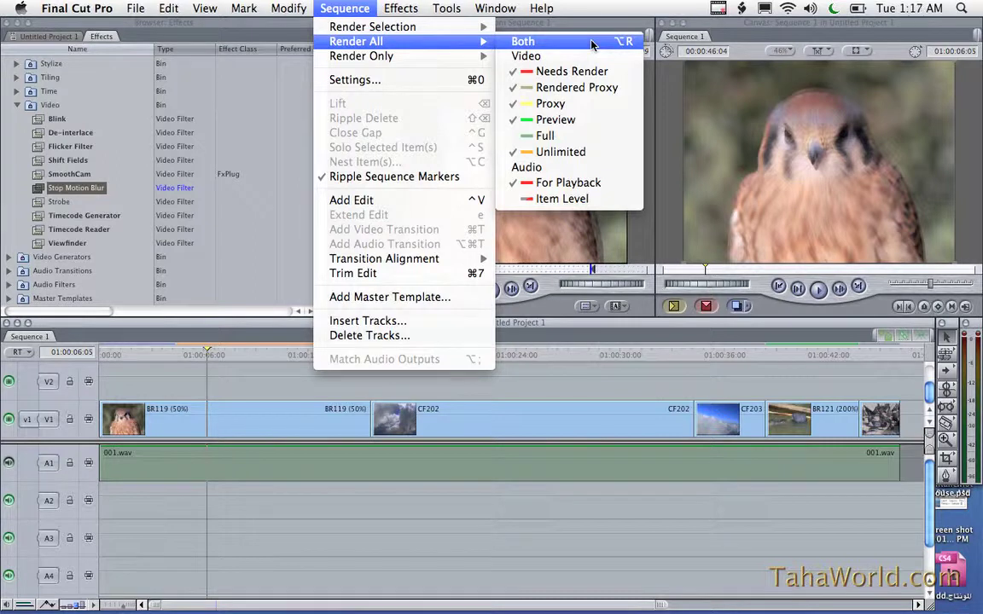
left_click(575, 135)
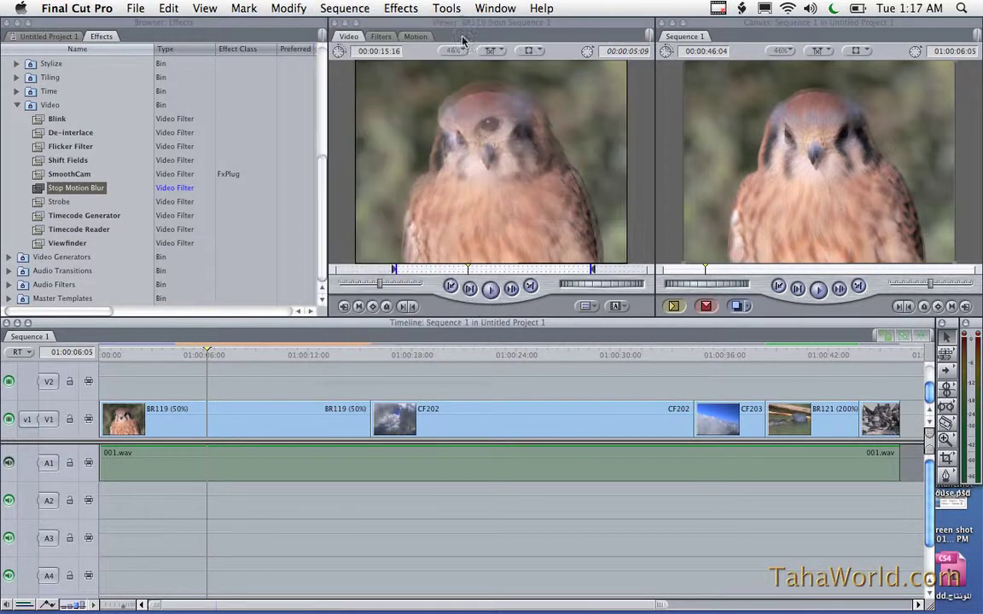
Step: Render Sequence 1 restricted to one segment type through Render Only, then reopen that menu
left_click(339, 8)
mouse_move(341, 27)
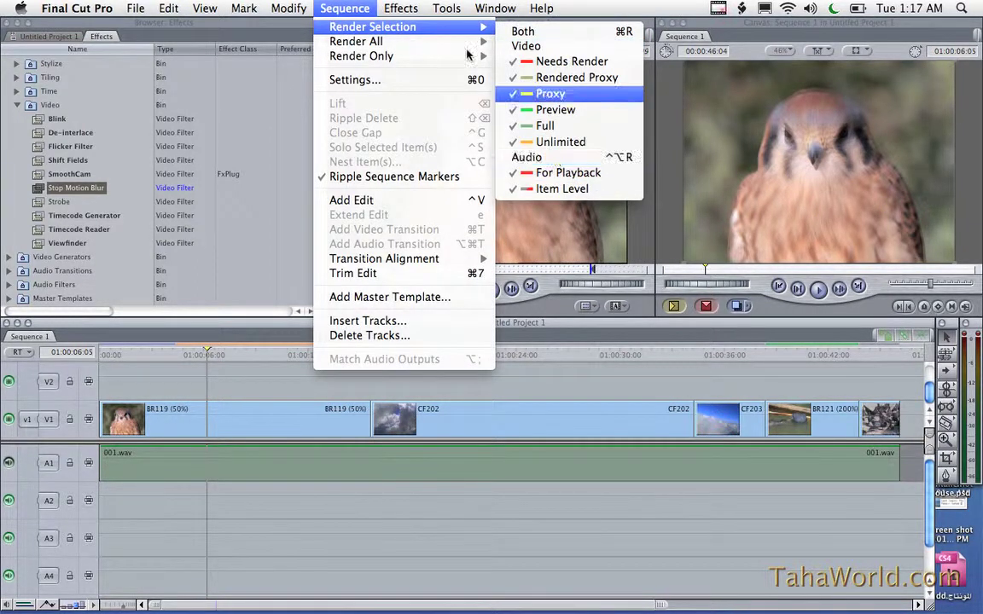
mouse_move(465, 43)
mouse_move(465, 64)
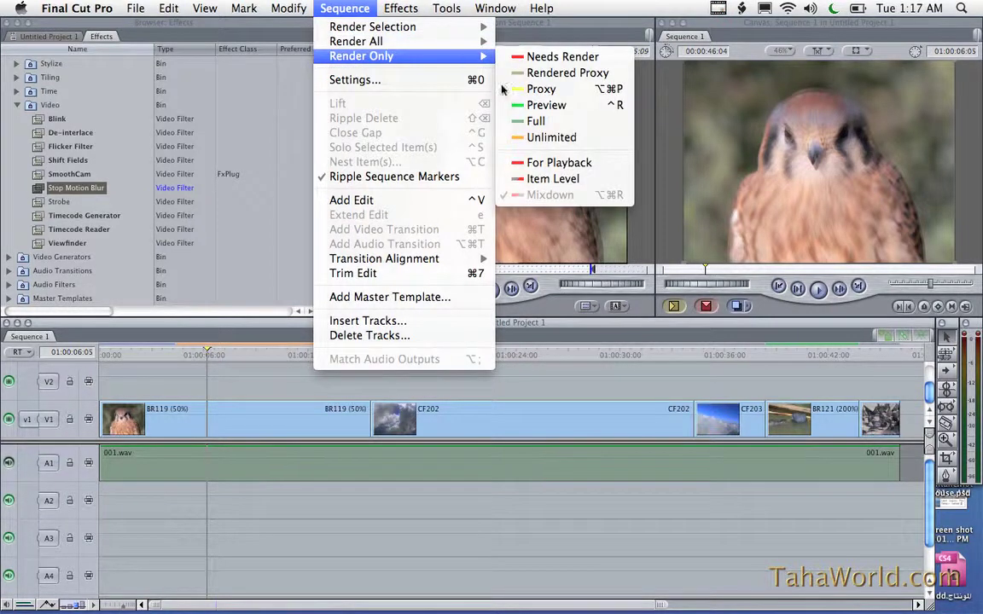
left_click(517, 138)
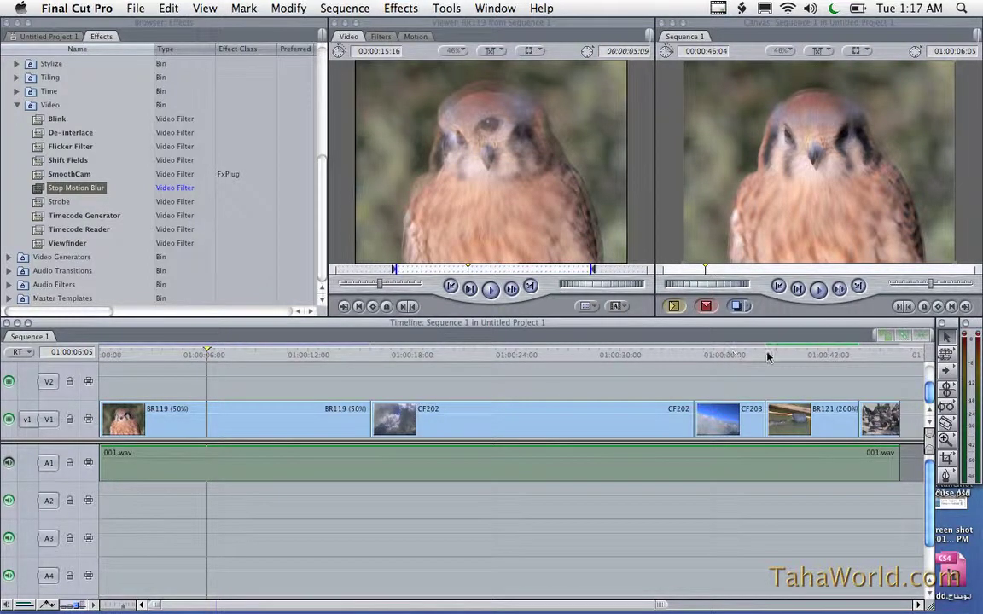
left_click(341, 9)
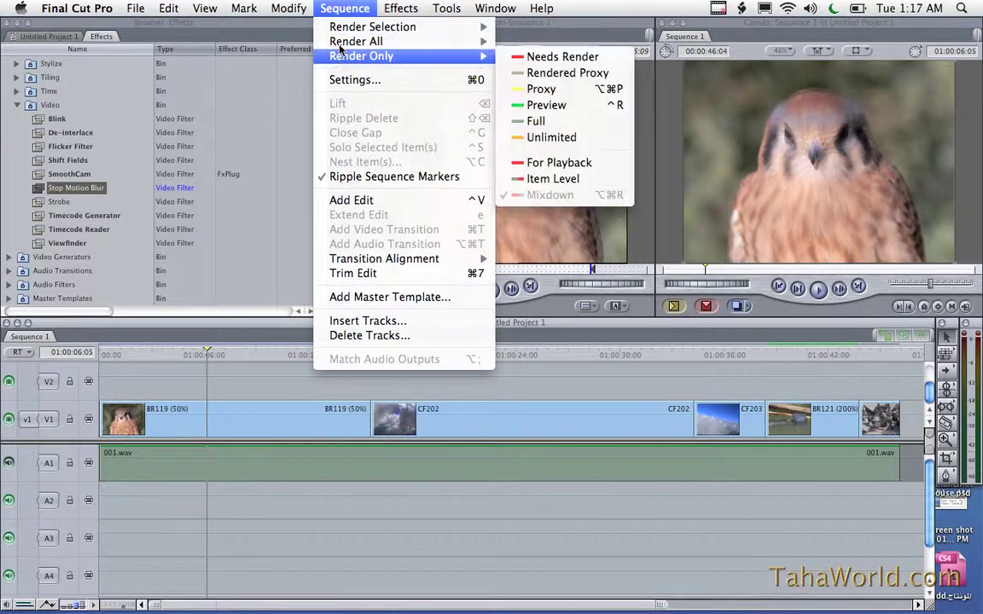